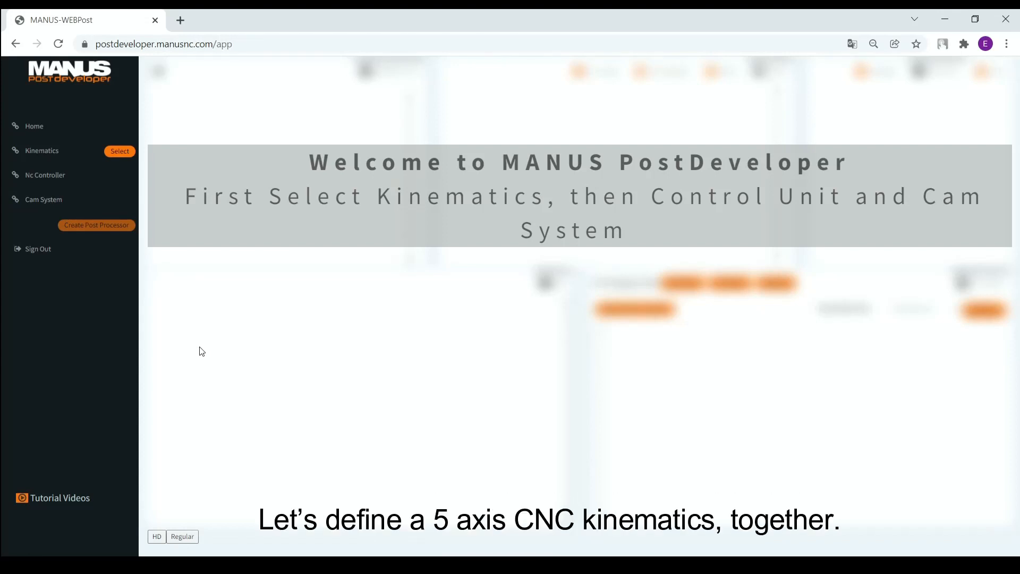
# - Start the CNC kinematics definition with a milling machine, 5 axes and a vertical spindle orientation
pyautogui.click(133, 153)
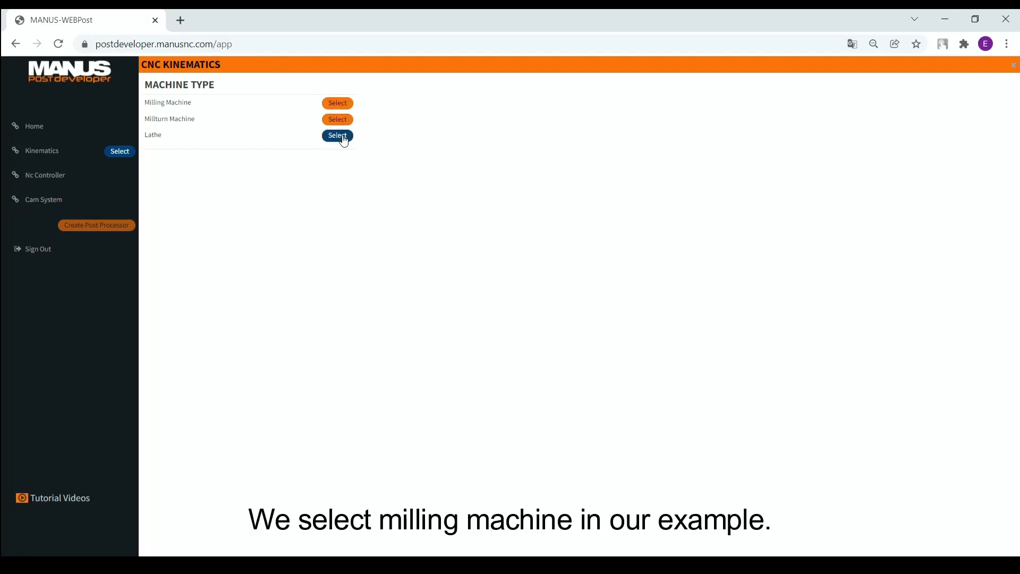
pyautogui.click(349, 108)
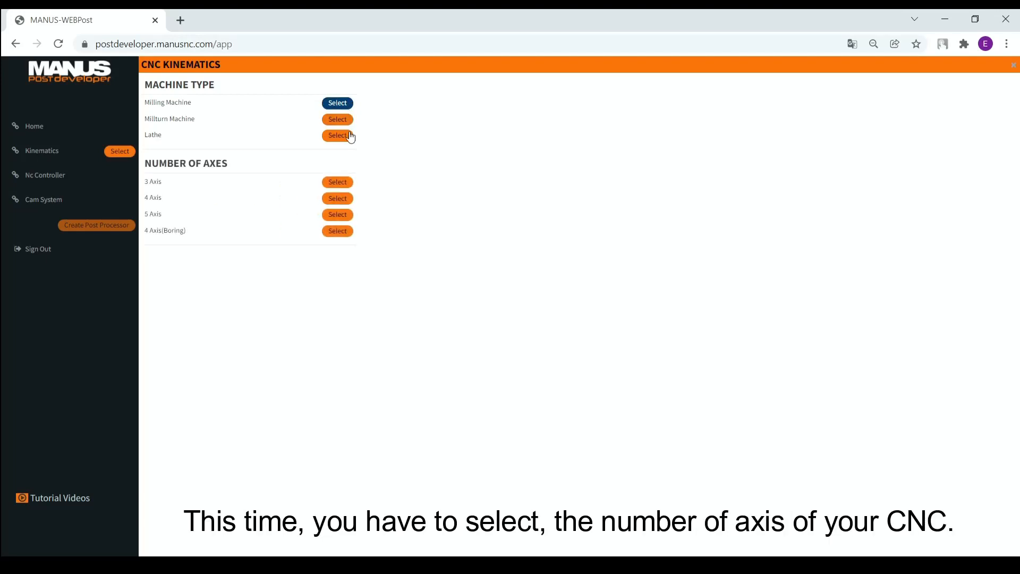
pyautogui.click(349, 215)
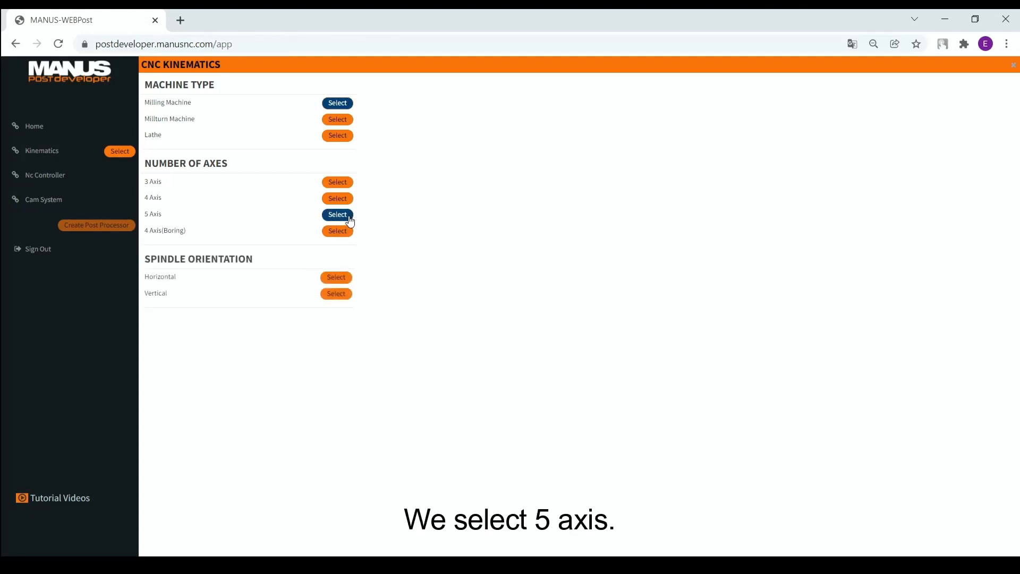
pyautogui.click(338, 294)
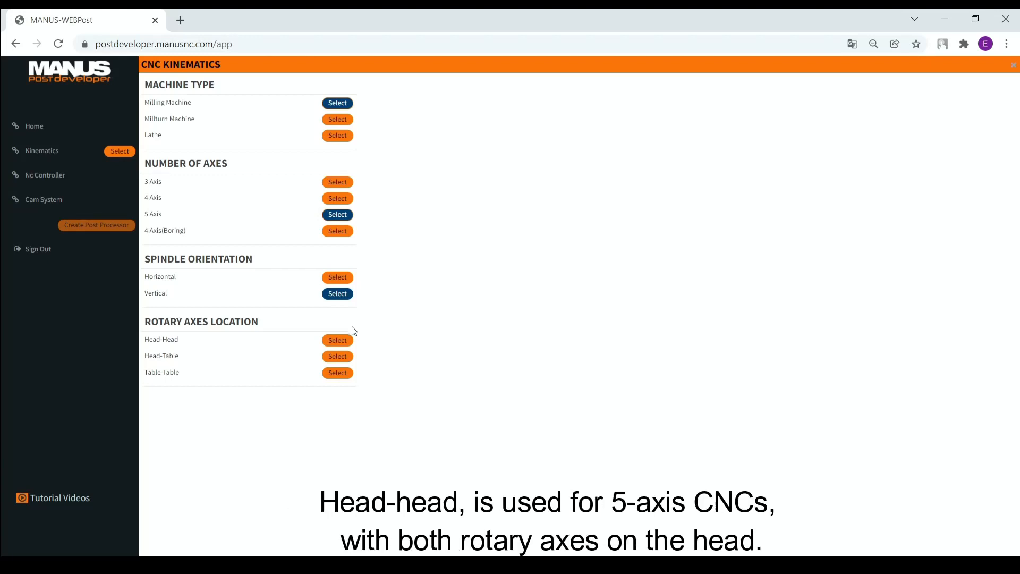
# - Set the rotary axes location to Table-Table and the rotary axes type to Tilting Table
pyautogui.click(349, 342)
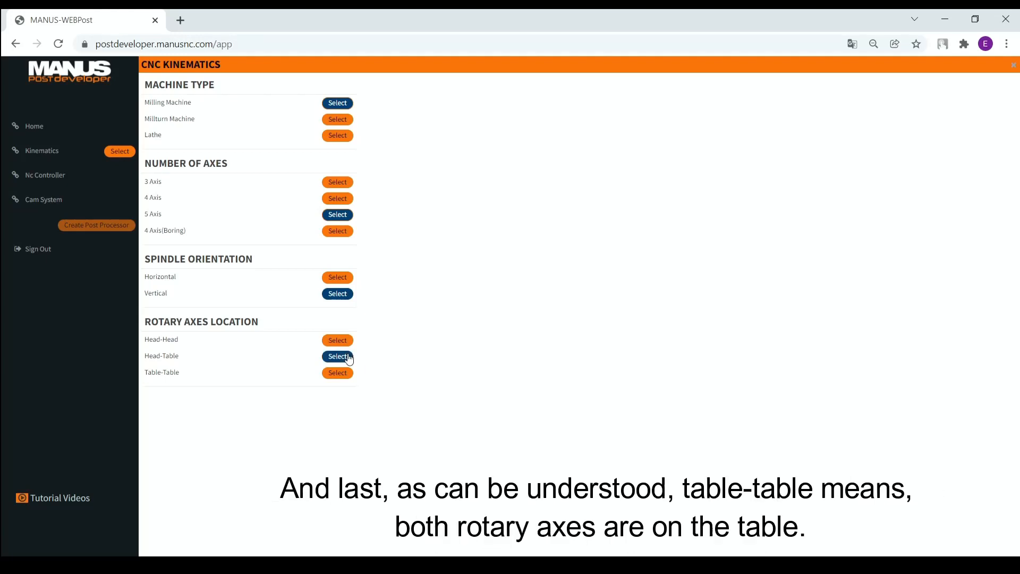
pyautogui.click(337, 374)
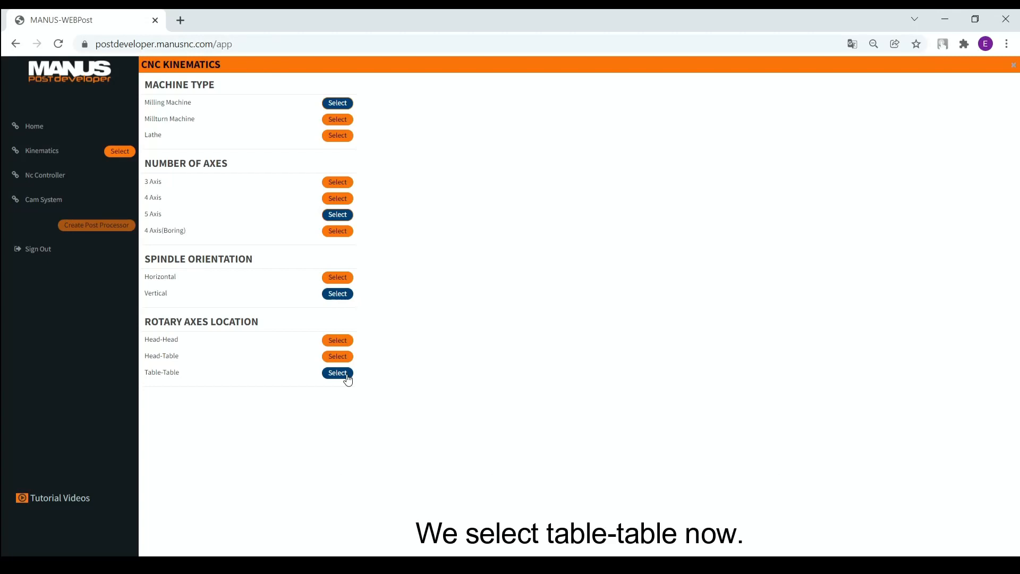
pyautogui.click(338, 374)
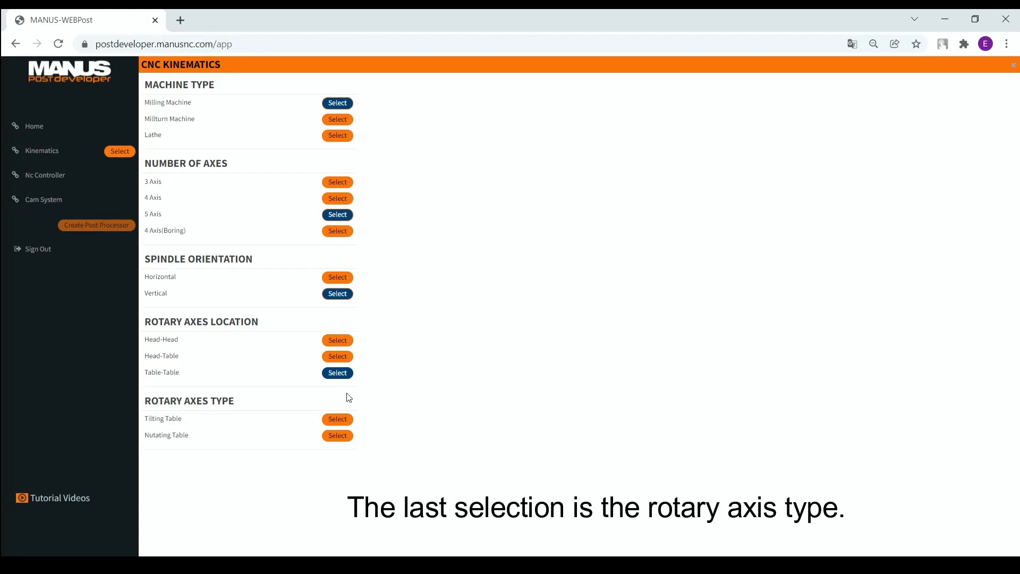
pyautogui.click(349, 421)
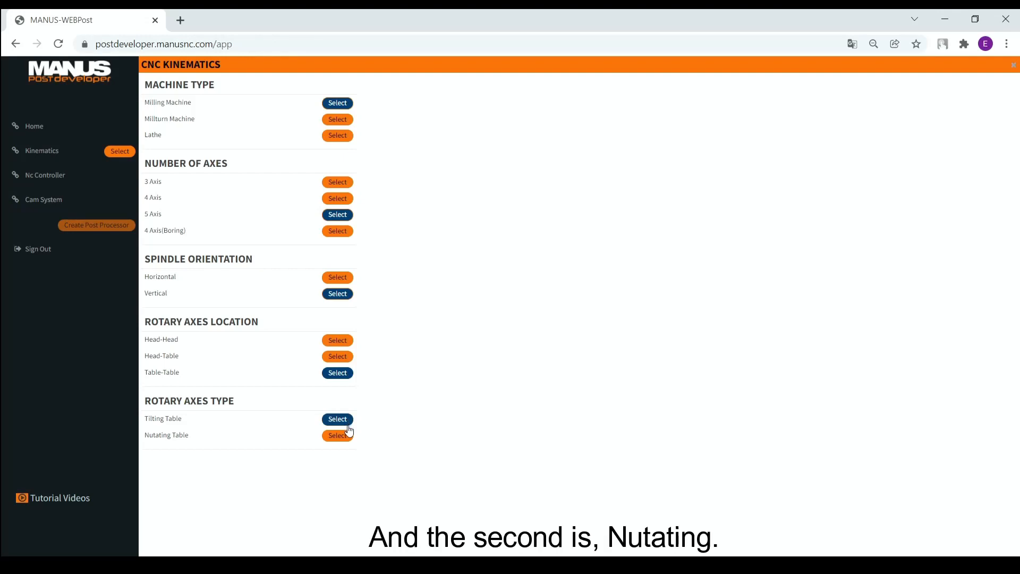
pyautogui.click(350, 439)
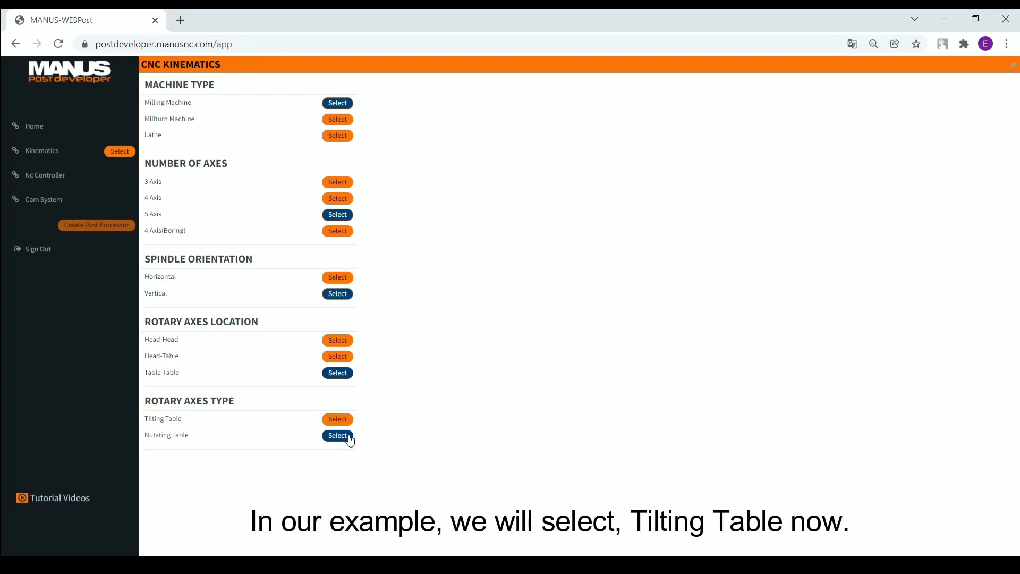
pyautogui.click(348, 424)
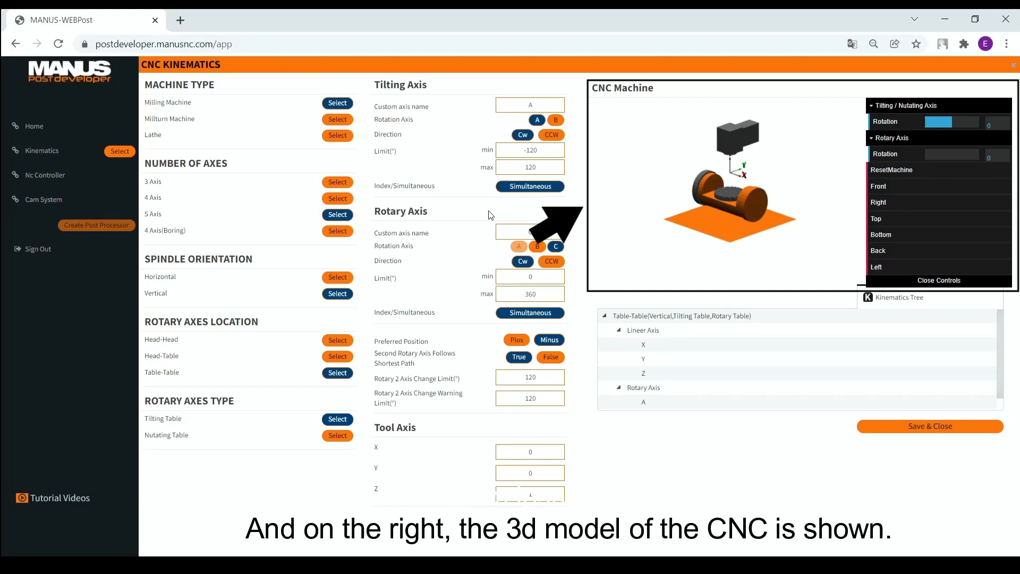
# - Switch the tilting axis's rotation axis to B and back to A
pyautogui.scroll(7, 737, 202)
pyautogui.moveTo(724, 205)
pyautogui.mouseDown()
pyautogui.moveTo(751, 206)
pyautogui.moveTo(729, 206)
pyautogui.mouseUp()
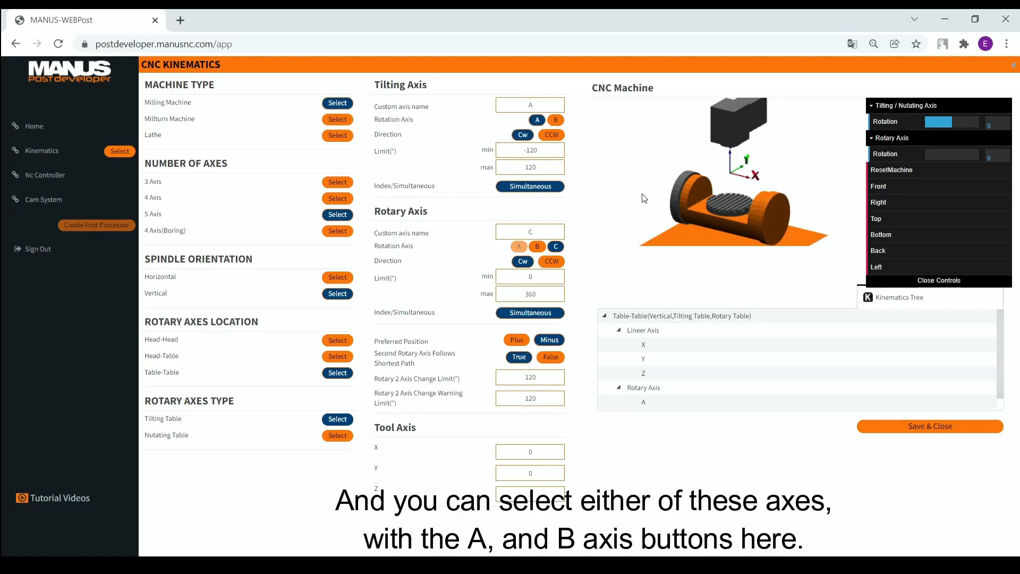
pyautogui.click(556, 120)
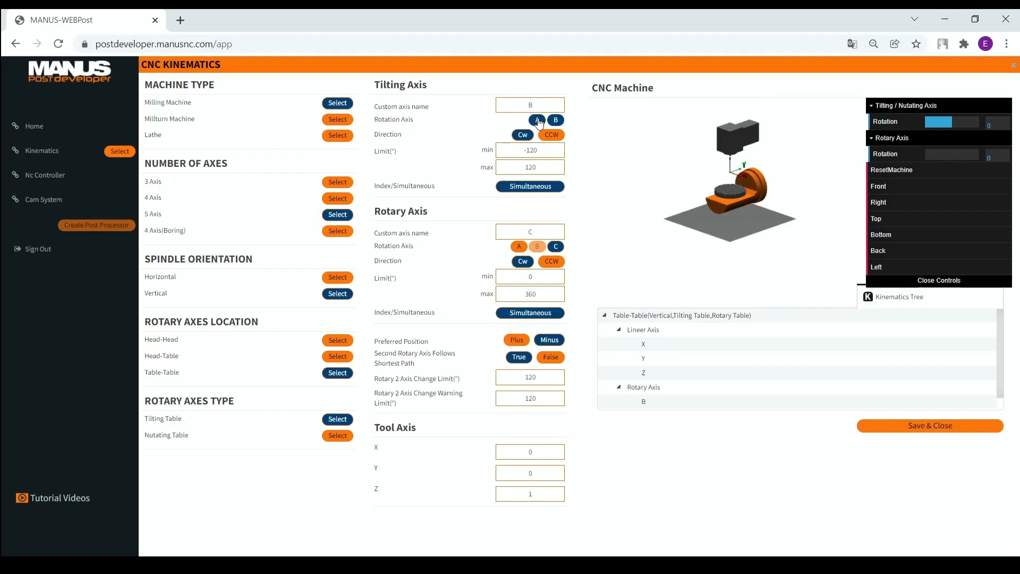
pyautogui.click(538, 120)
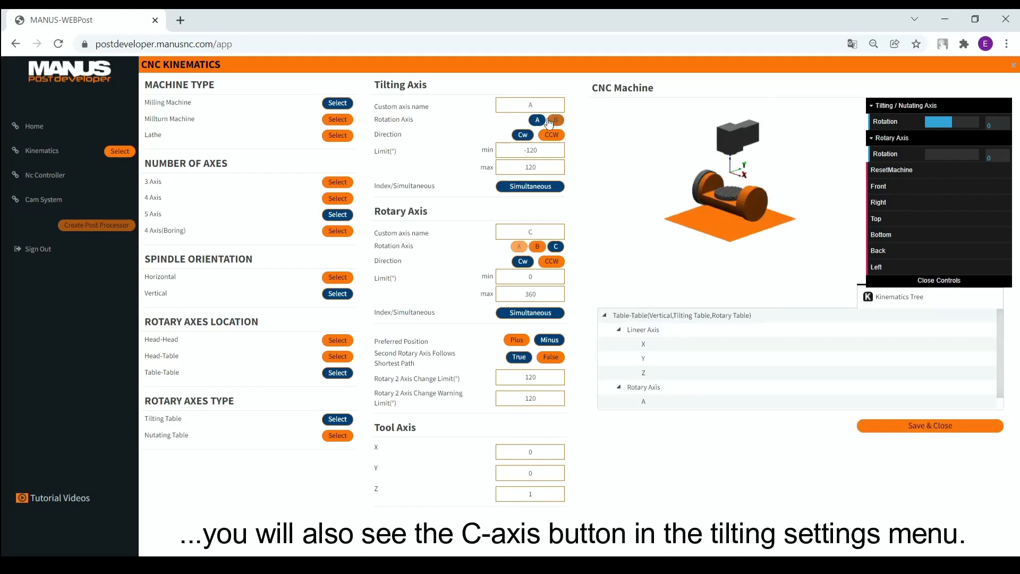
pyautogui.click(553, 121)
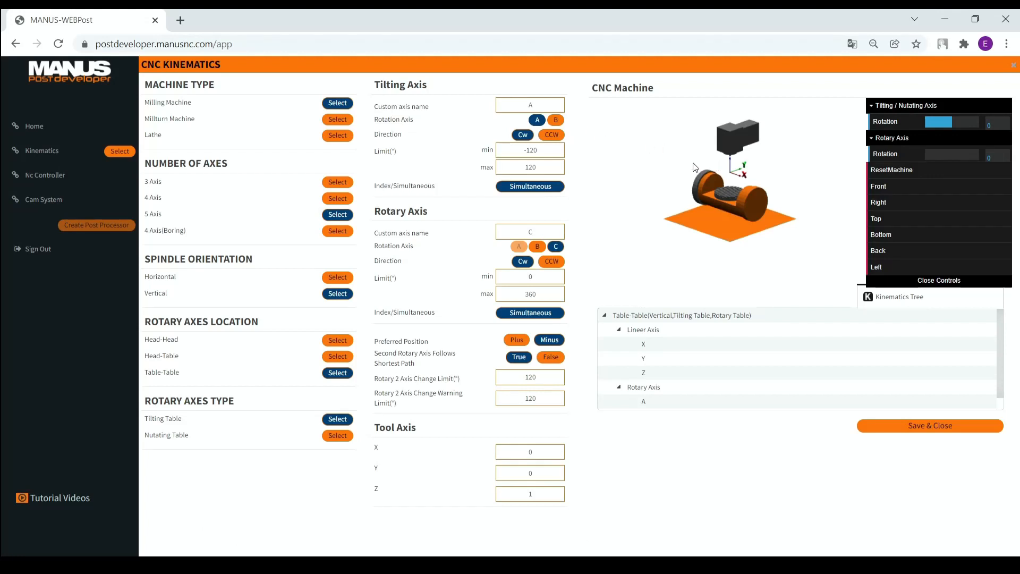
# - Rotate the tilting table about its A axis to about -39.4° in the machine model
pyautogui.scroll(2, 726, 176)
pyautogui.scroll(4, 728, 181)
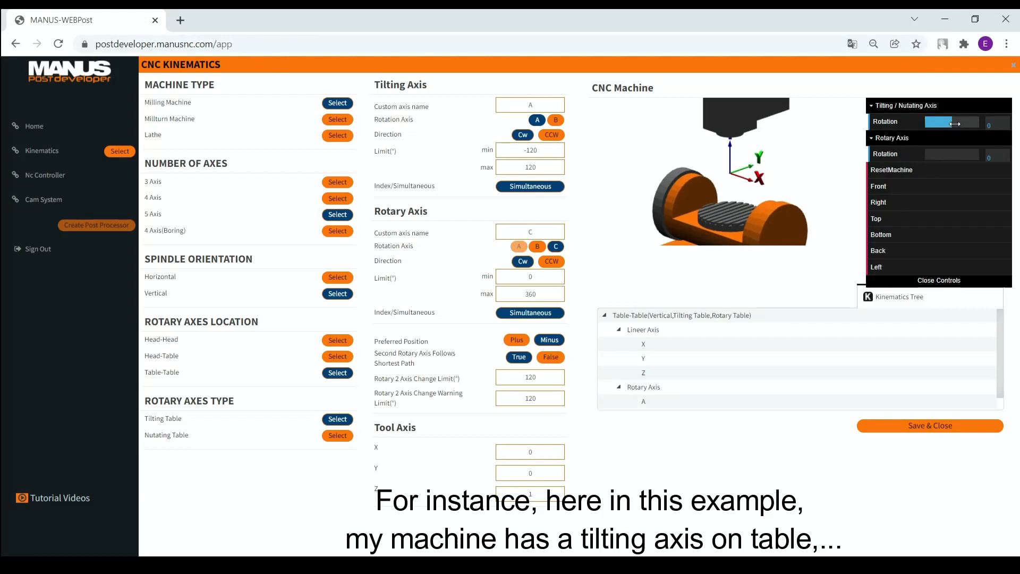
pyautogui.moveTo(954, 124)
pyautogui.mouseDown()
pyautogui.moveTo(934, 123)
pyautogui.moveTo(969, 119)
pyautogui.moveTo(933, 121)
pyautogui.moveTo(943, 120)
pyautogui.mouseUp()
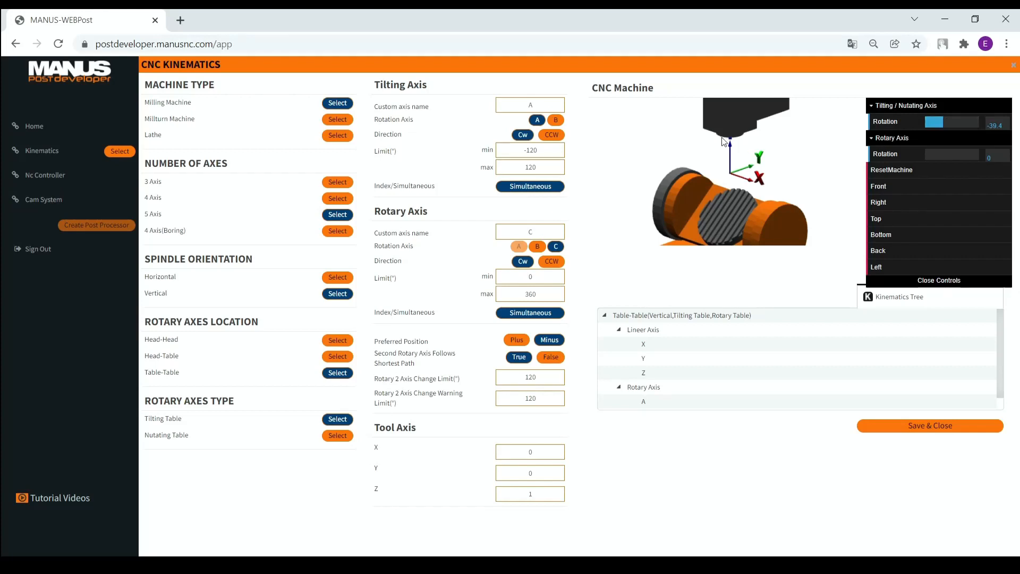
# - Change the tilting axis's rotation axis to B and tilt the machine model's table to about -20.9°
pyautogui.click(556, 120)
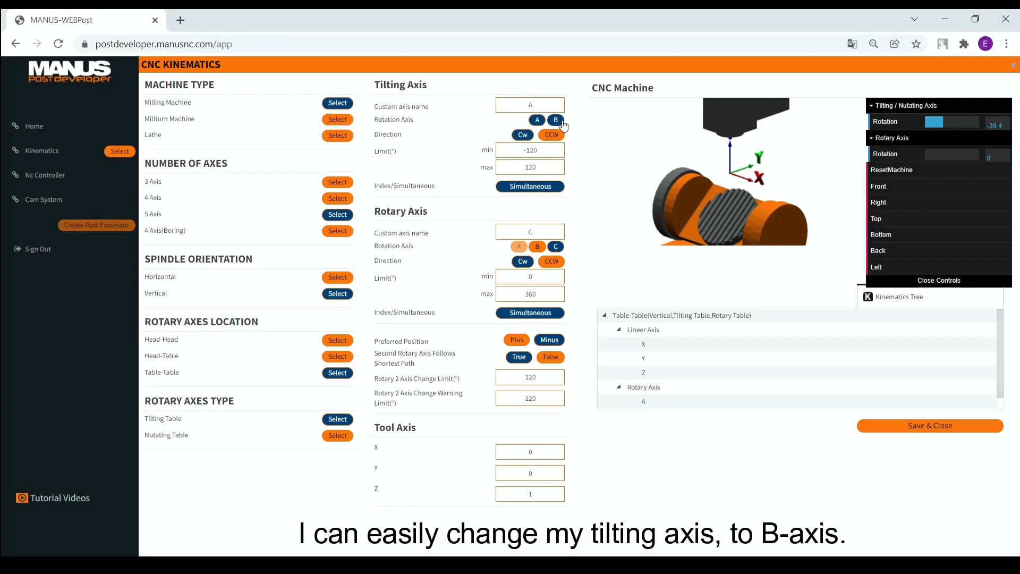
pyautogui.scroll(5, 752, 174)
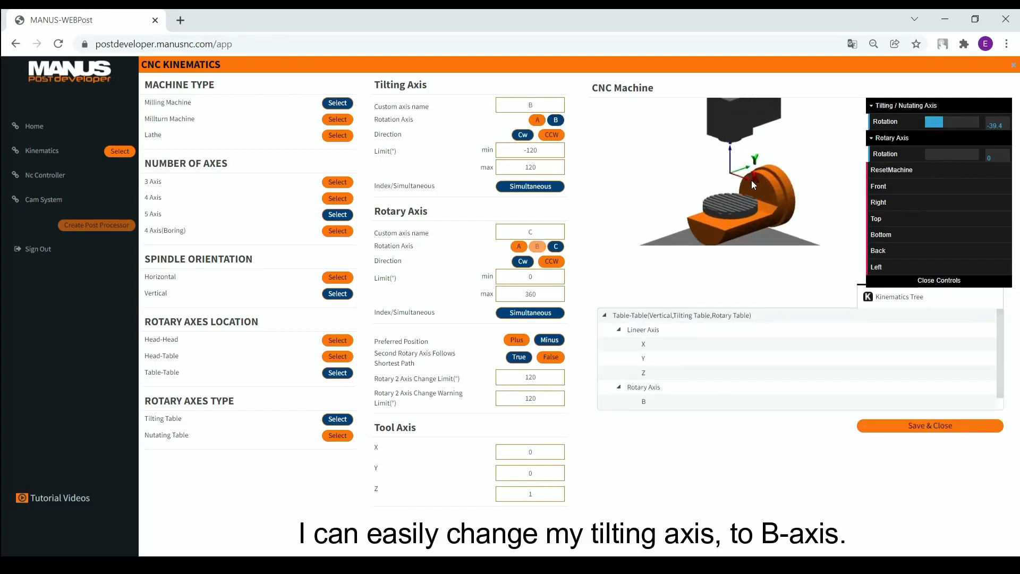
pyautogui.scroll(2, 751, 197)
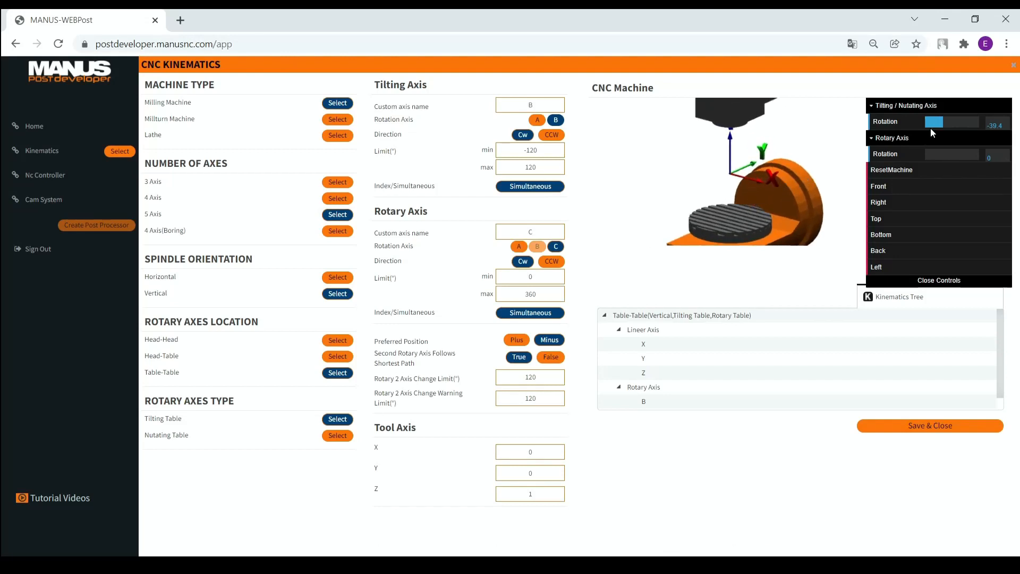
pyautogui.moveTo(941, 124)
pyautogui.mouseDown()
pyautogui.moveTo(969, 124)
pyautogui.moveTo(937, 125)
pyautogui.moveTo(964, 124)
pyautogui.moveTo(948, 126)
pyautogui.mouseUp()
pyautogui.scroll(-4, 772, 187)
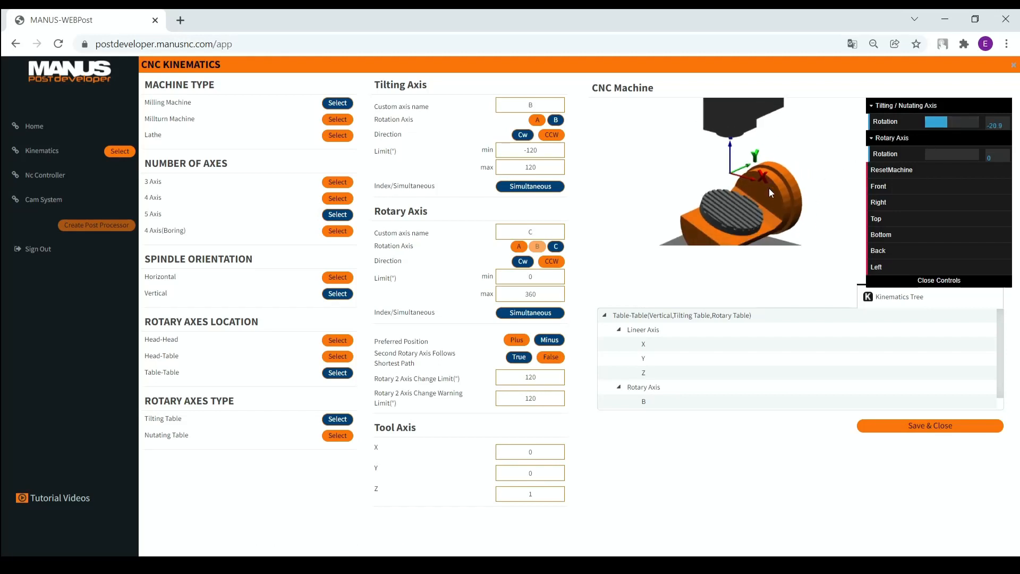
pyautogui.moveTo(769, 188); pyautogui.dragTo(765, 190)
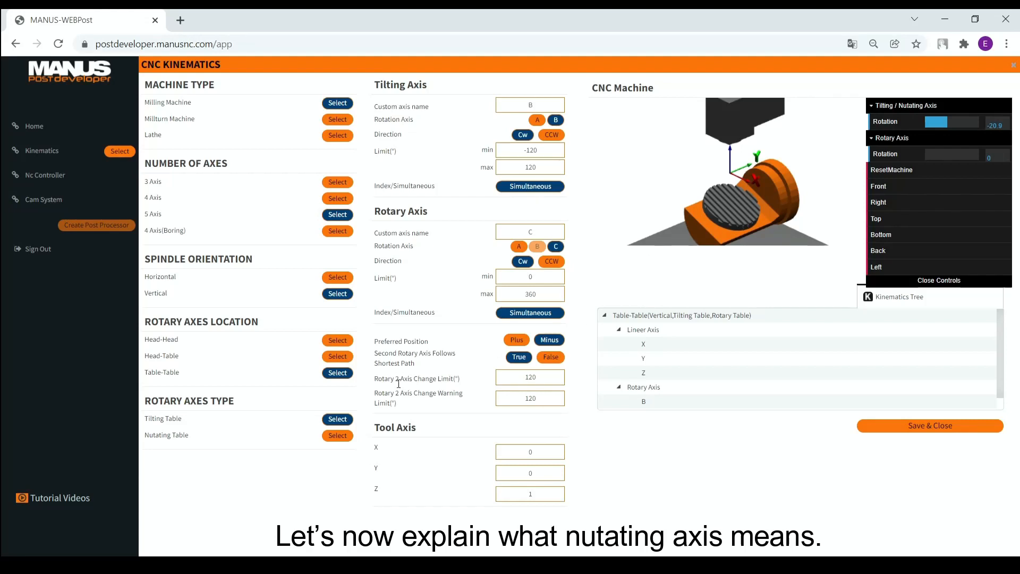
# - Change the rotary axes type to Nutating Table and rotate the nutating axis to about 2° in the machine model
pyautogui.click(335, 436)
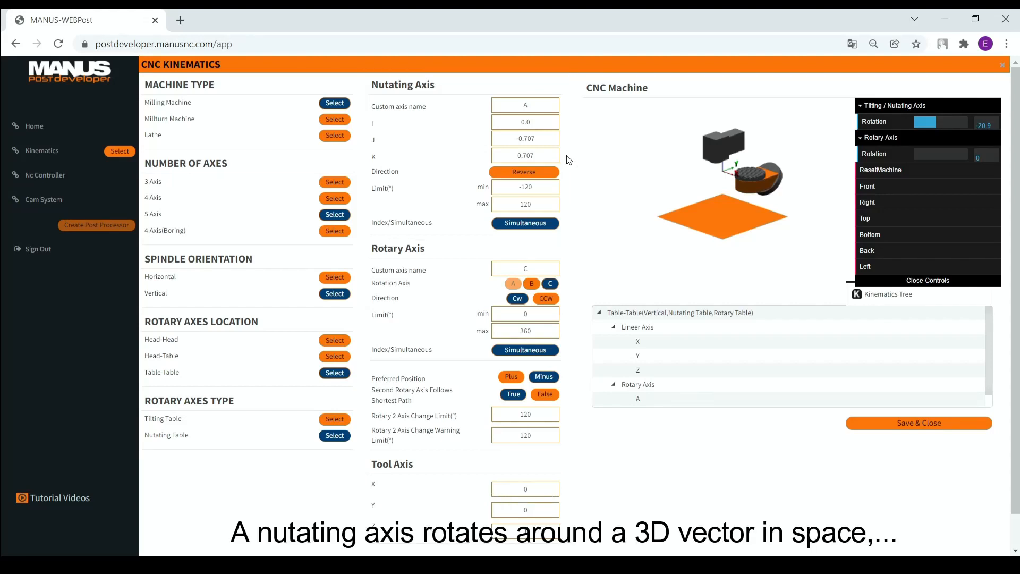
pyautogui.scroll(6, 727, 184)
pyautogui.moveTo(805, 200); pyautogui.dragTo(794, 200)
pyautogui.moveTo(938, 123)
pyautogui.mouseDown()
pyautogui.moveTo(966, 122)
pyautogui.moveTo(922, 120)
pyautogui.moveTo(941, 121)
pyautogui.mouseUp()
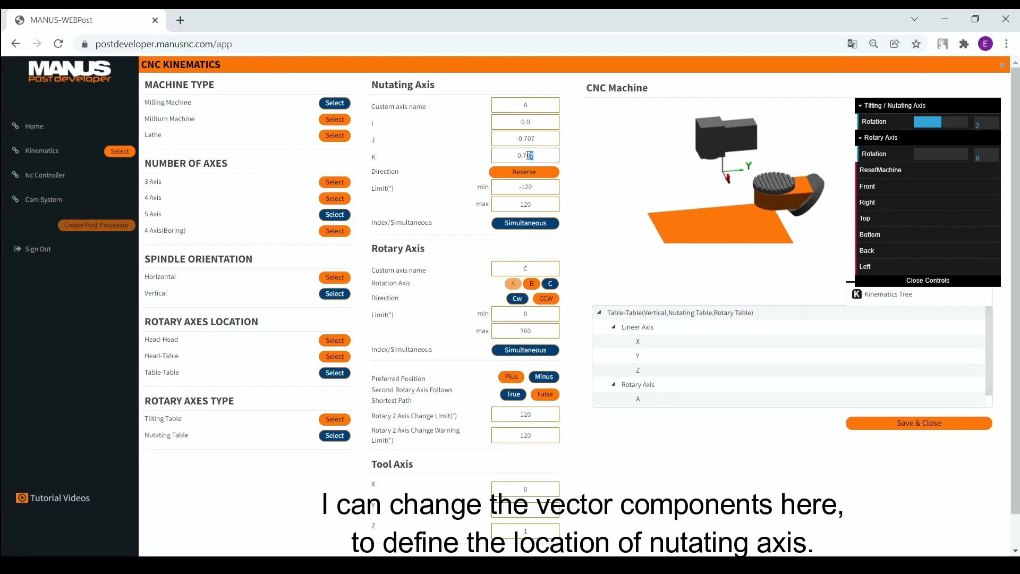
# - Set the nutating axis vector's I component to 0.707 and rotate the nutating table in the machine model
pyautogui.doubleClick(532, 123)
pyautogui.write('0.707')
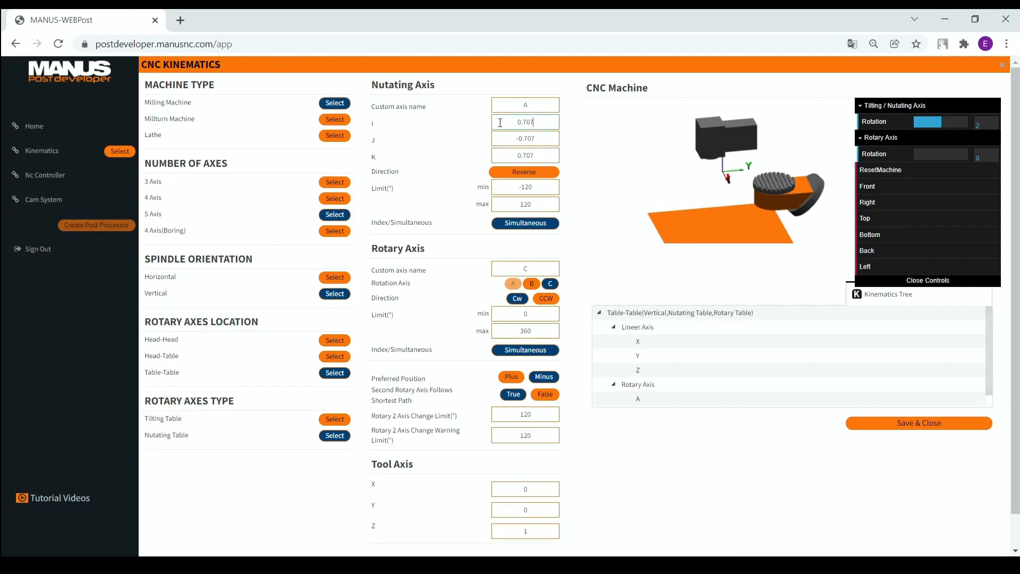
pyautogui.press('Tab')
pyautogui.moveTo(760, 204); pyautogui.dragTo(722, 203)
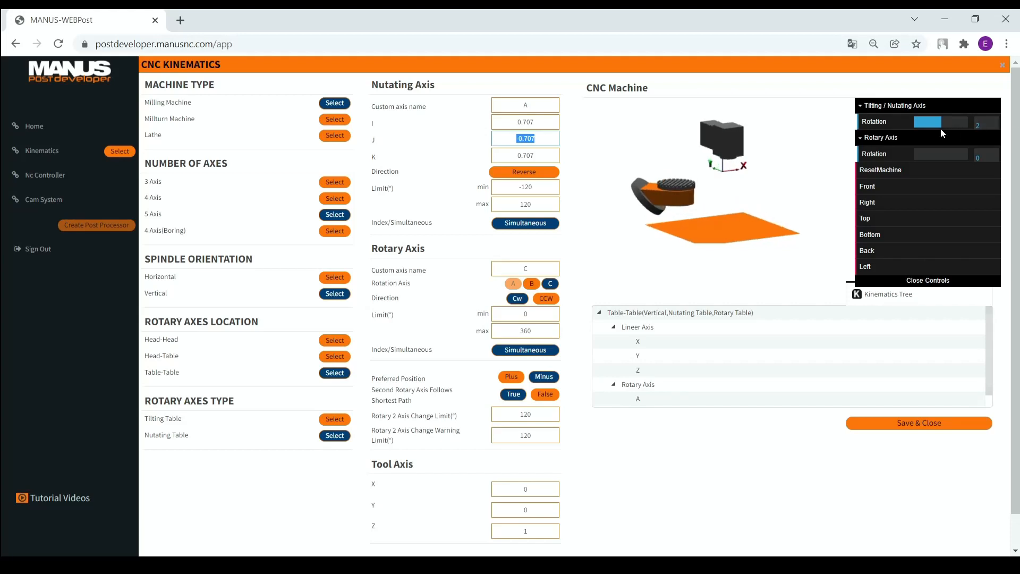
pyautogui.moveTo(941, 127)
pyautogui.mouseDown()
pyautogui.moveTo(925, 124)
pyautogui.moveTo(970, 123)
pyautogui.moveTo(938, 121)
pyautogui.mouseUp()
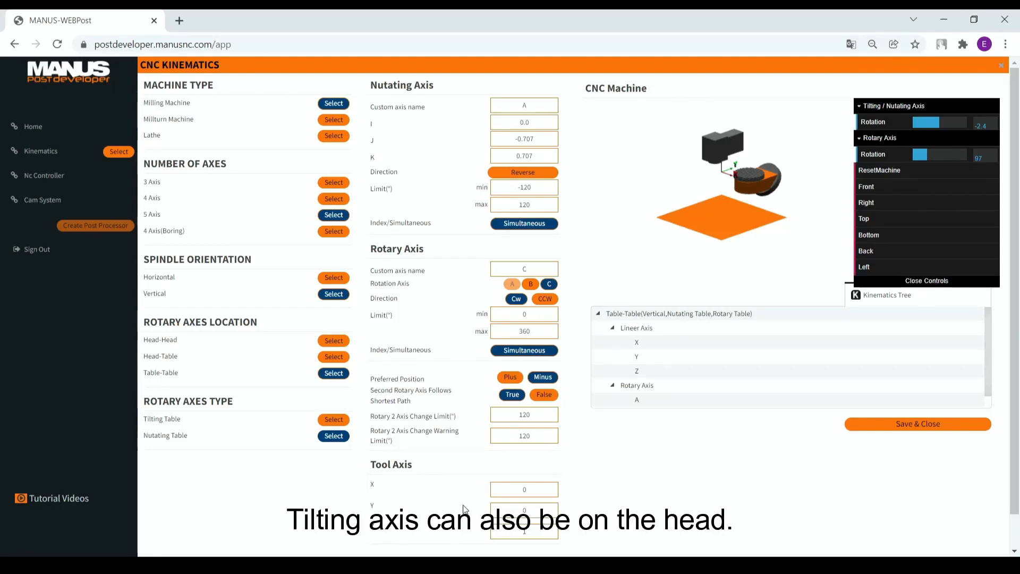
# - Change the machine to Head-Head with a Tilting Head and rotate its tilting axis to about -55.3°
pyautogui.click(337, 340)
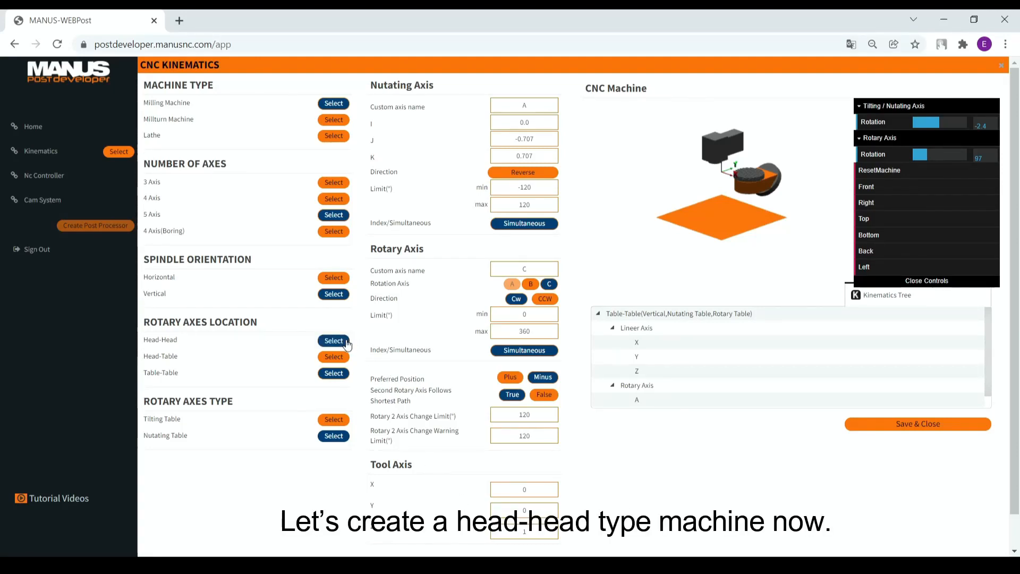
pyautogui.click(337, 419)
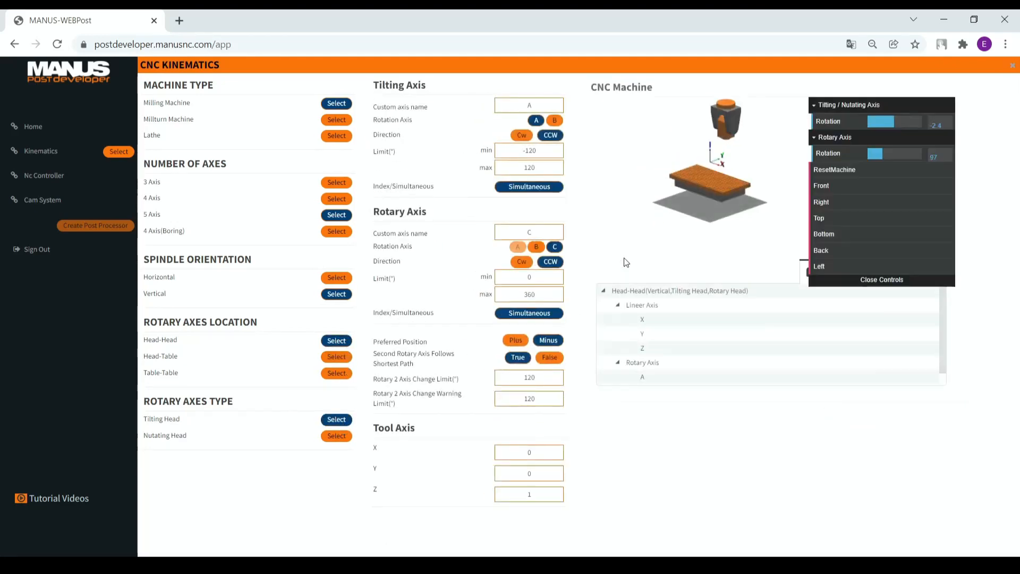
pyautogui.moveTo(719, 198); pyautogui.dragTo(758, 199)
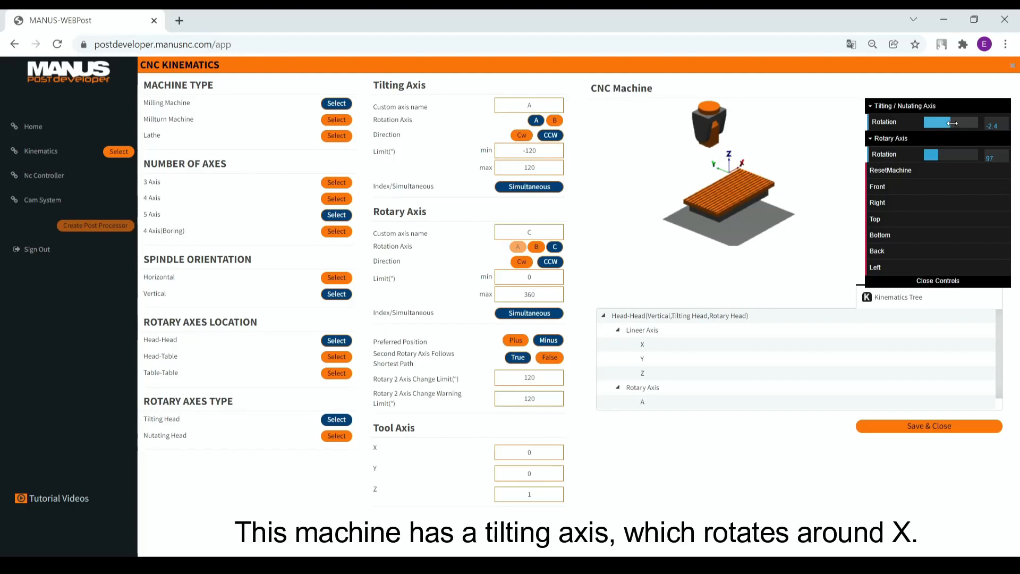
pyautogui.moveTo(952, 124)
pyautogui.mouseDown()
pyautogui.moveTo(931, 122)
pyautogui.moveTo(971, 122)
pyautogui.moveTo(939, 119)
pyautogui.mouseUp()
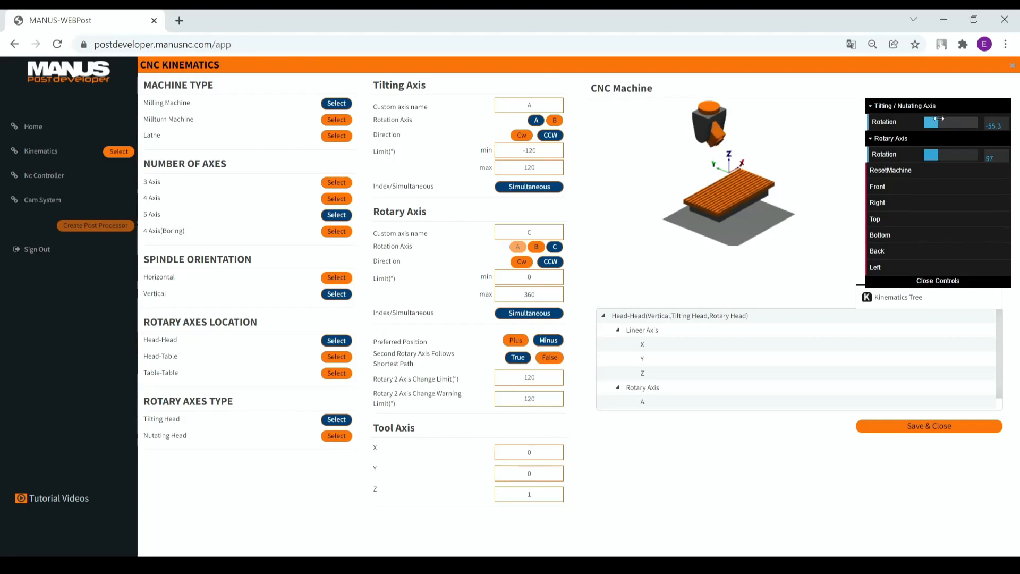
# - Set the tilting head's rotation axis to B and rotate it to about 34.7° in the machine model
pyautogui.click(555, 120)
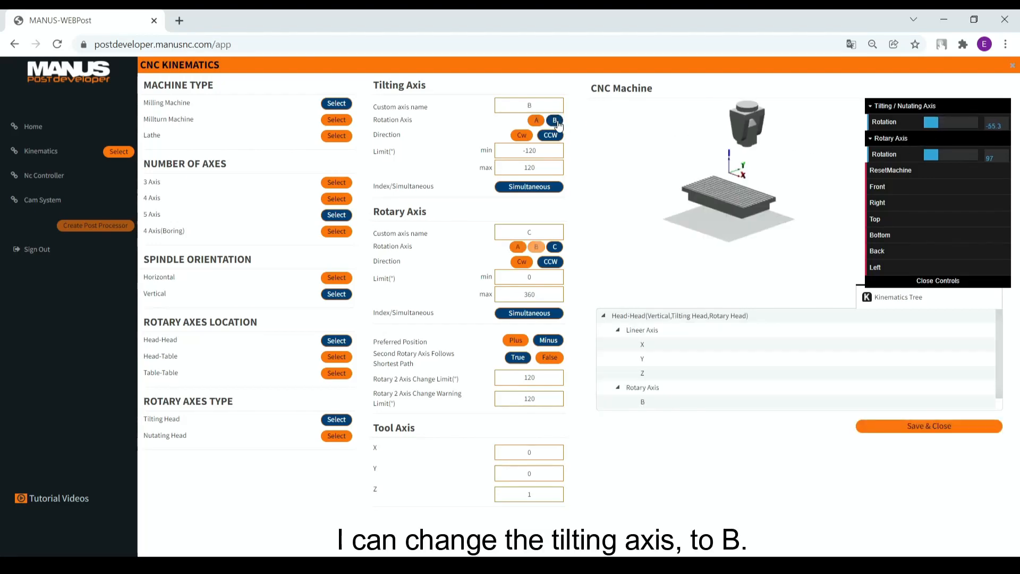
pyautogui.moveTo(730, 194); pyautogui.dragTo(766, 200)
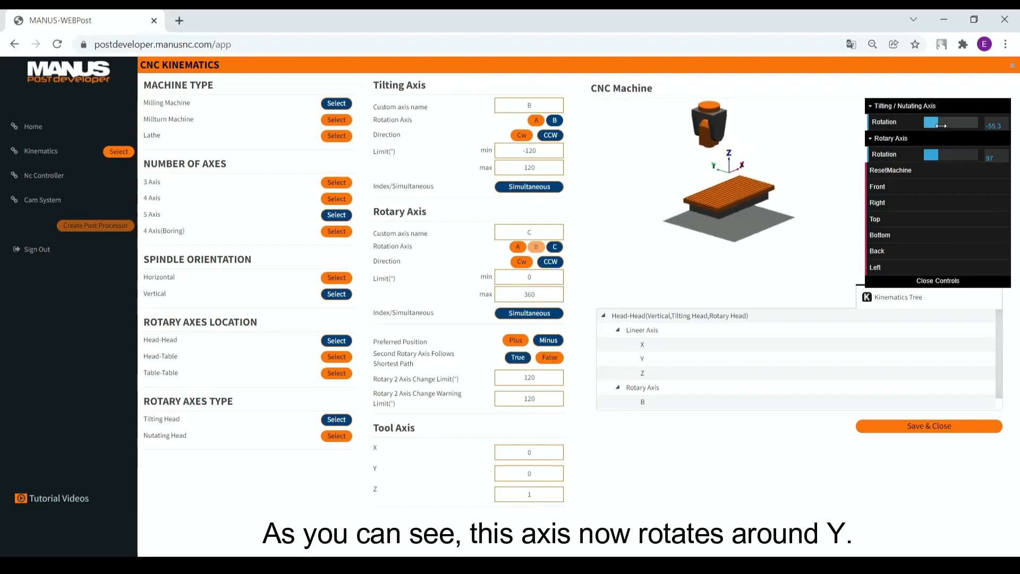
pyautogui.moveTo(940, 123); pyautogui.dragTo(959, 124)
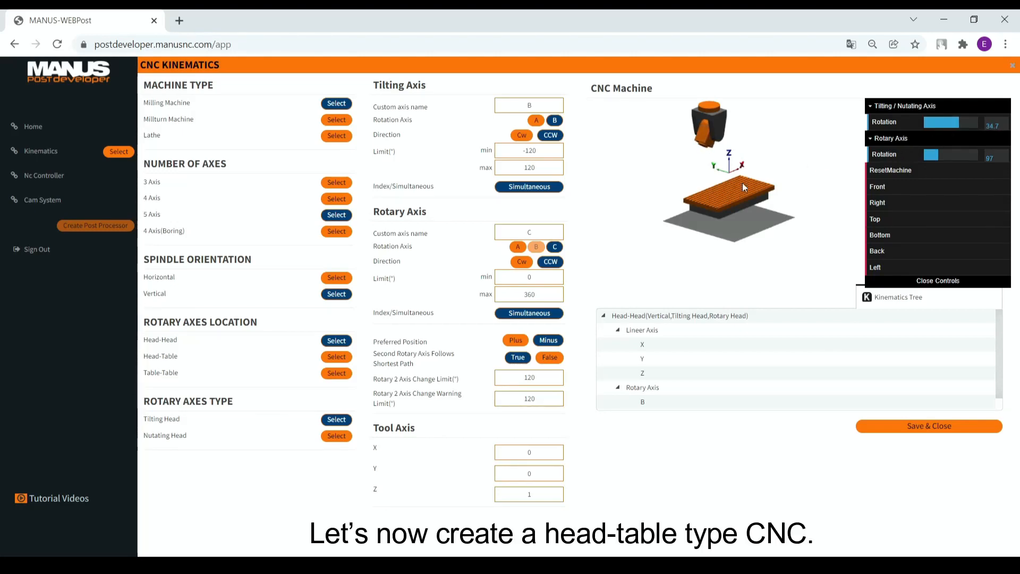
# - Change the rotary axes location to Head-Table and the rotary axes type to Tilting Head
pyautogui.click(349, 360)
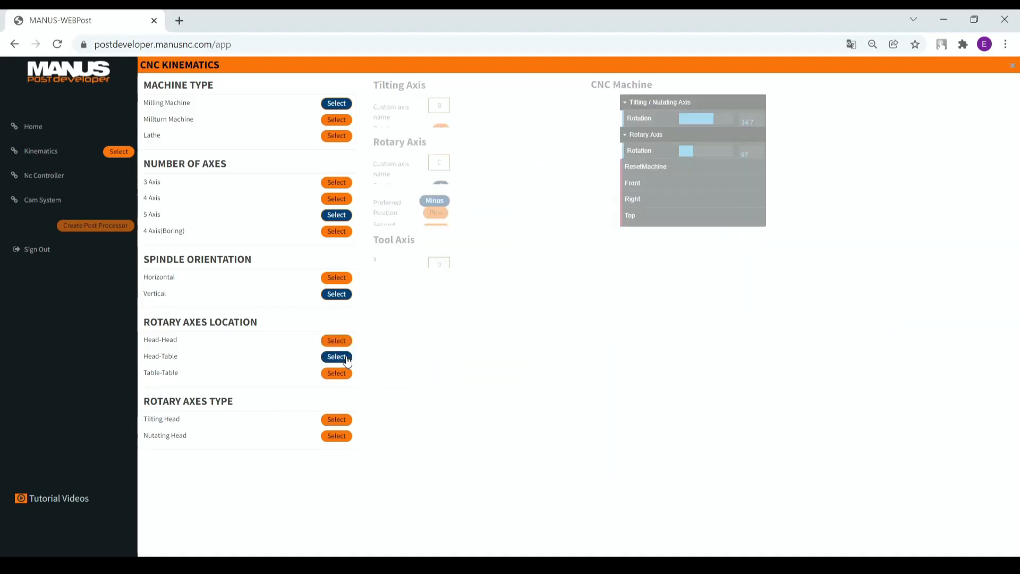
pyautogui.click(343, 424)
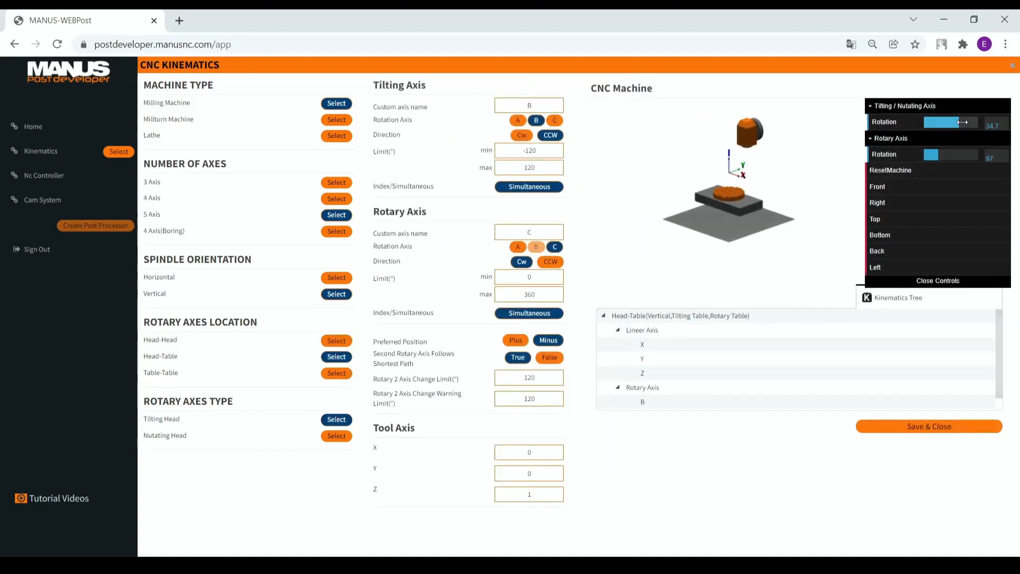
# - Set the Head-Table machine's tilting rotation axis to A and rotate the tilting head to about 5.6°
pyautogui.moveTo(962, 122)
pyautogui.mouseDown()
pyautogui.moveTo(928, 122)
pyautogui.moveTo(964, 122)
pyautogui.moveTo(954, 122)
pyautogui.mouseUp()
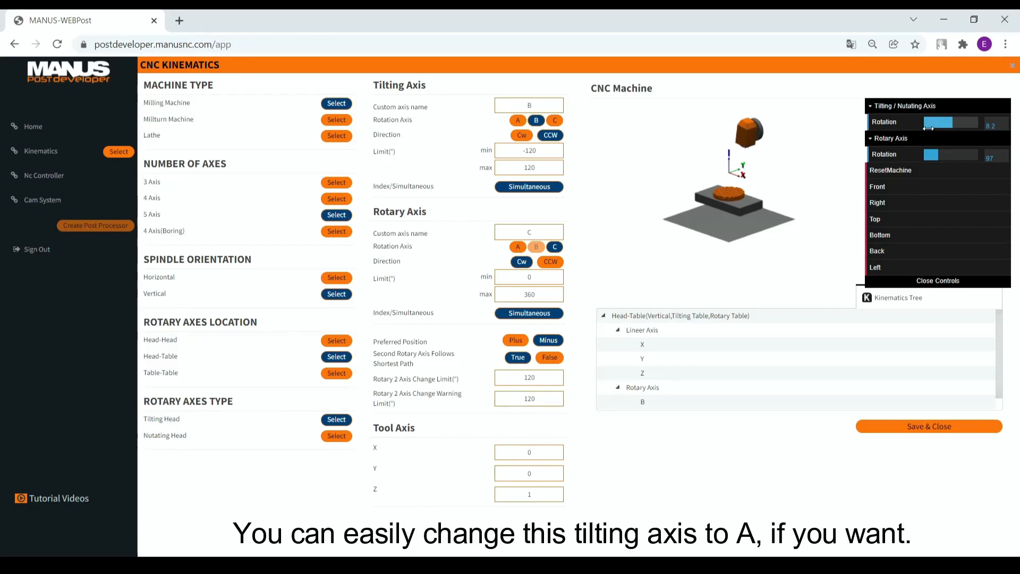
pyautogui.click(519, 122)
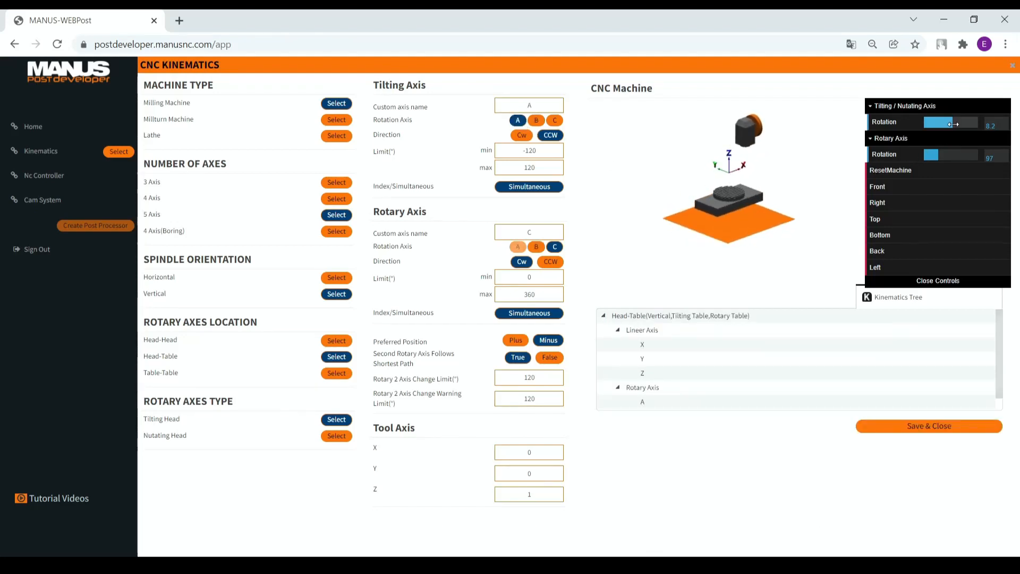
pyautogui.moveTo(953, 124)
pyautogui.mouseDown()
pyautogui.moveTo(938, 124)
pyautogui.moveTo(962, 124)
pyautogui.moveTo(946, 136)
pyautogui.moveTo(940, 129)
pyautogui.moveTo(953, 128)
pyautogui.mouseUp()
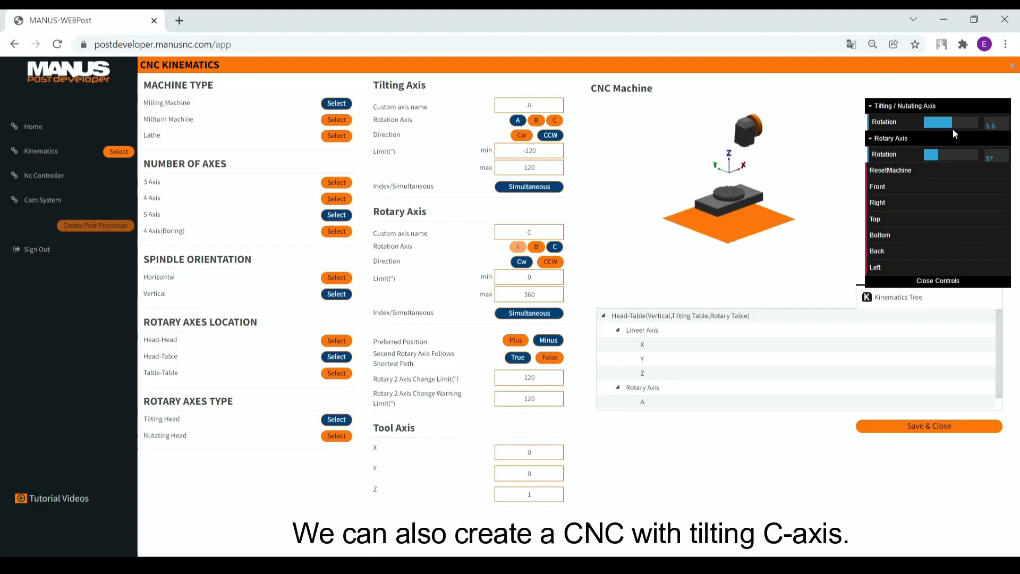
# - Change the tilting axis of the Head-Table machine to C and rotate the head to about -28.9°
pyautogui.click(555, 120)
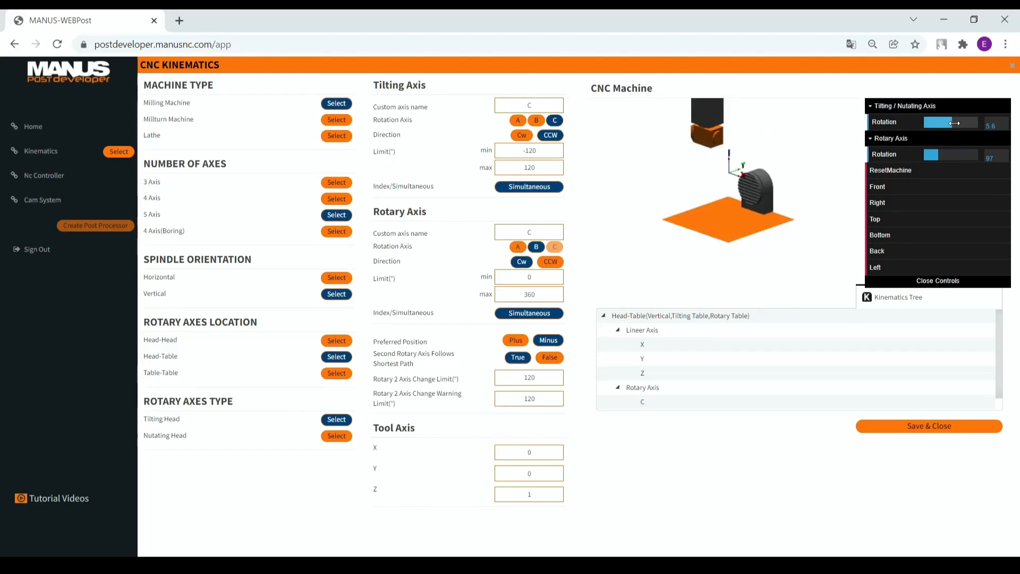
pyautogui.moveTo(948, 123)
pyautogui.mouseDown()
pyautogui.moveTo(925, 122)
pyautogui.moveTo(945, 123)
pyautogui.mouseUp()
pyautogui.moveTo(748, 201); pyautogui.dragTo(771, 200)
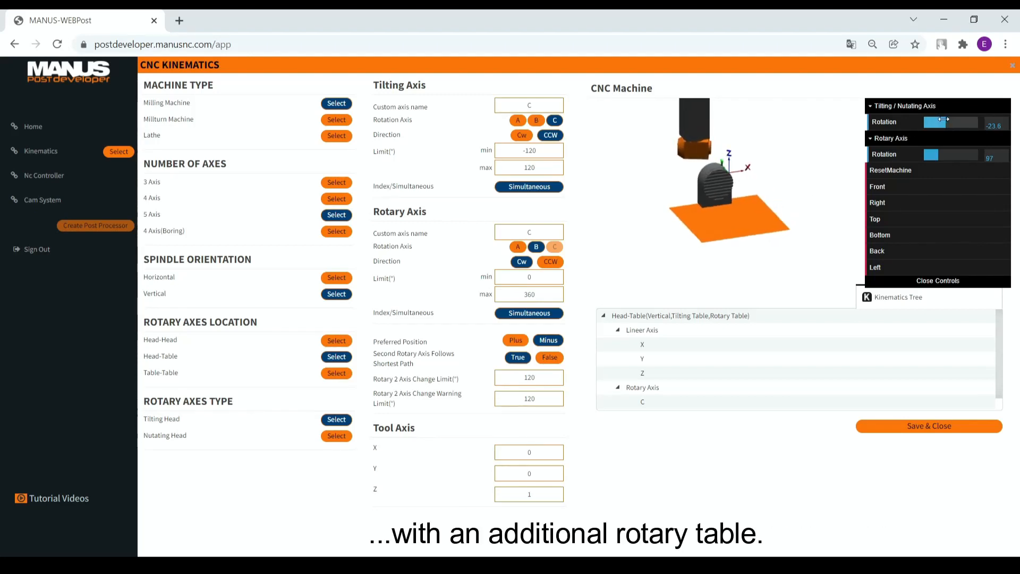
pyautogui.moveTo(941, 122)
pyautogui.mouseDown()
pyautogui.moveTo(926, 122)
pyautogui.moveTo(954, 122)
pyautogui.moveTo(945, 125)
pyautogui.mouseUp()
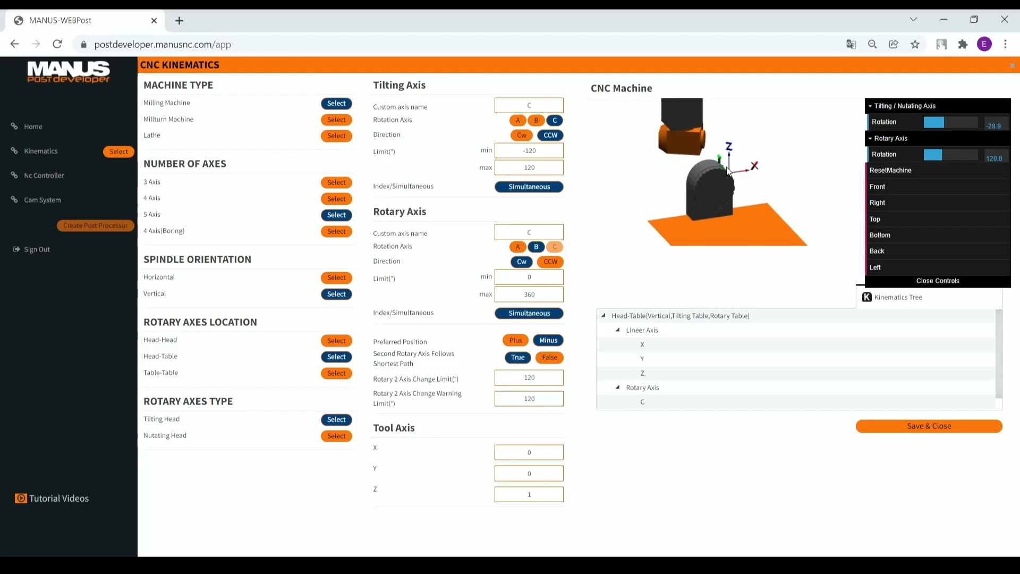
# - Rotate the B rotary table of the Head-Table machine to about 216.1°
pyautogui.moveTo(728, 170); pyautogui.dragTo(770, 198)
pyautogui.moveTo(937, 159); pyautogui.dragTo(957, 153)
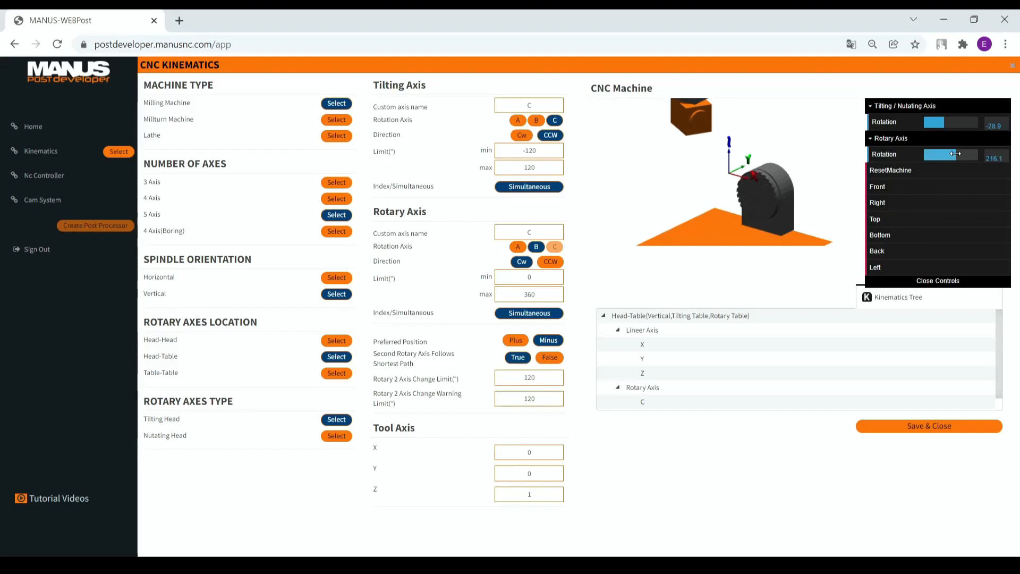
pyautogui.moveTo(812, 203); pyautogui.dragTo(809, 201)
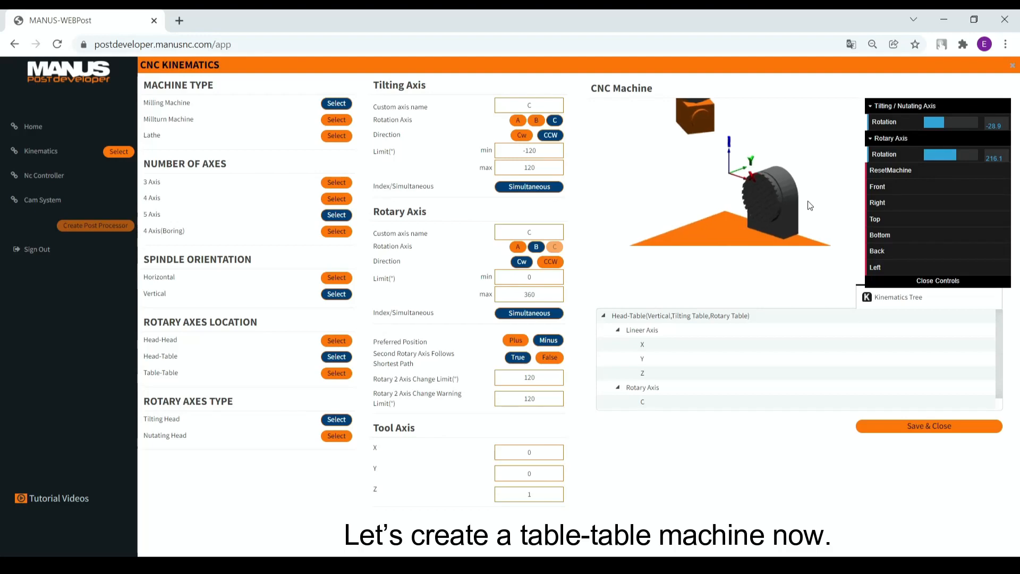
# - Change the machine to Table-Table with a Tilting Table and rotate its rotary axis to about 200.2°
pyautogui.click(338, 373)
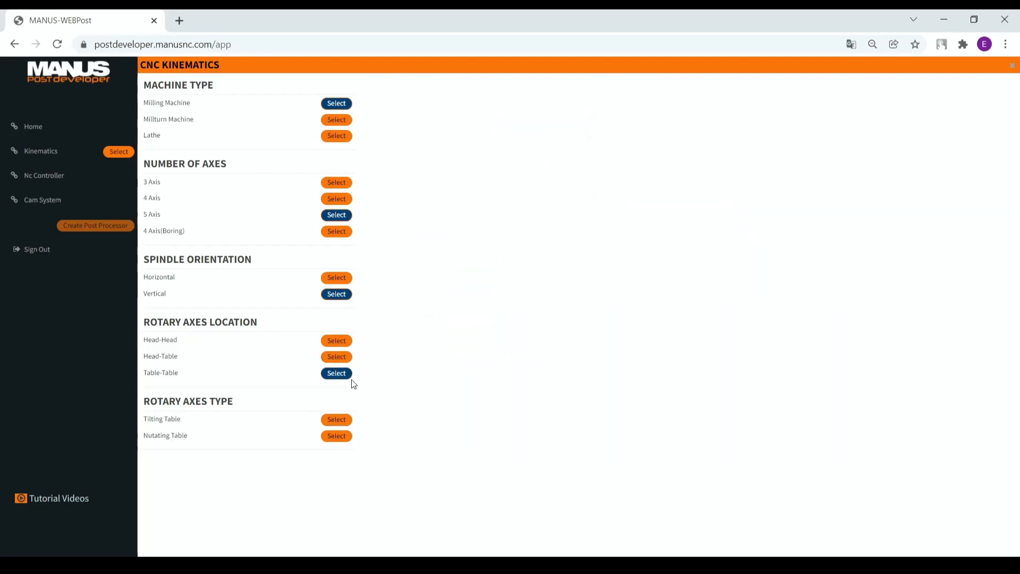
pyautogui.click(344, 422)
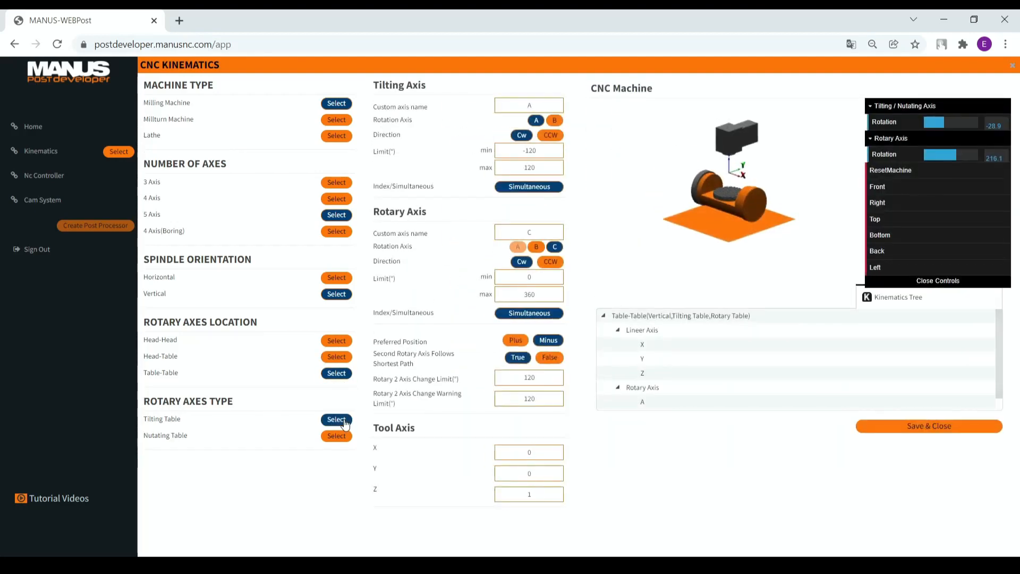
pyautogui.scroll(5, 769, 192)
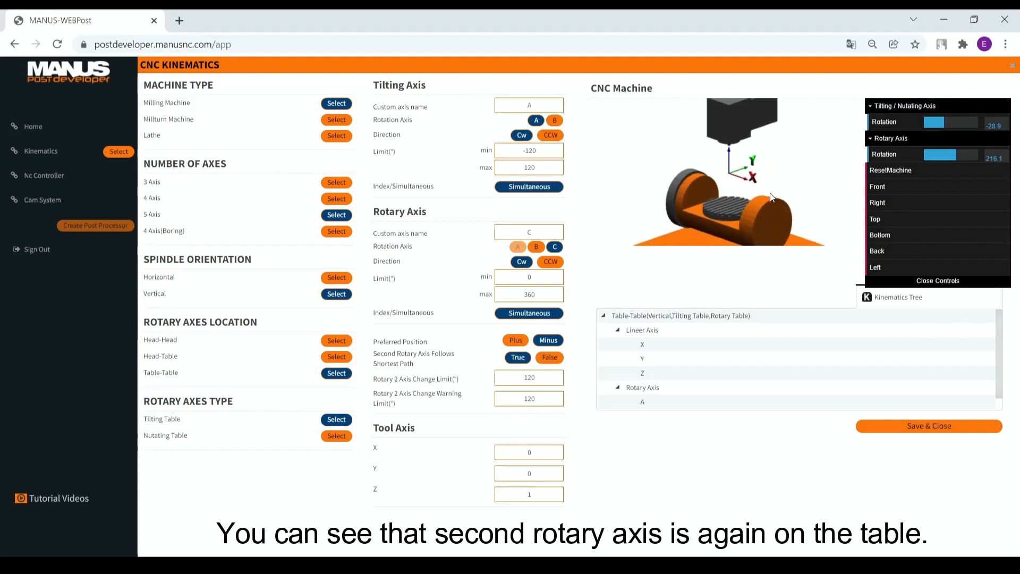
pyautogui.moveTo(956, 157)
pyautogui.mouseDown()
pyautogui.moveTo(943, 155)
pyautogui.moveTo(955, 154)
pyautogui.mouseUp()
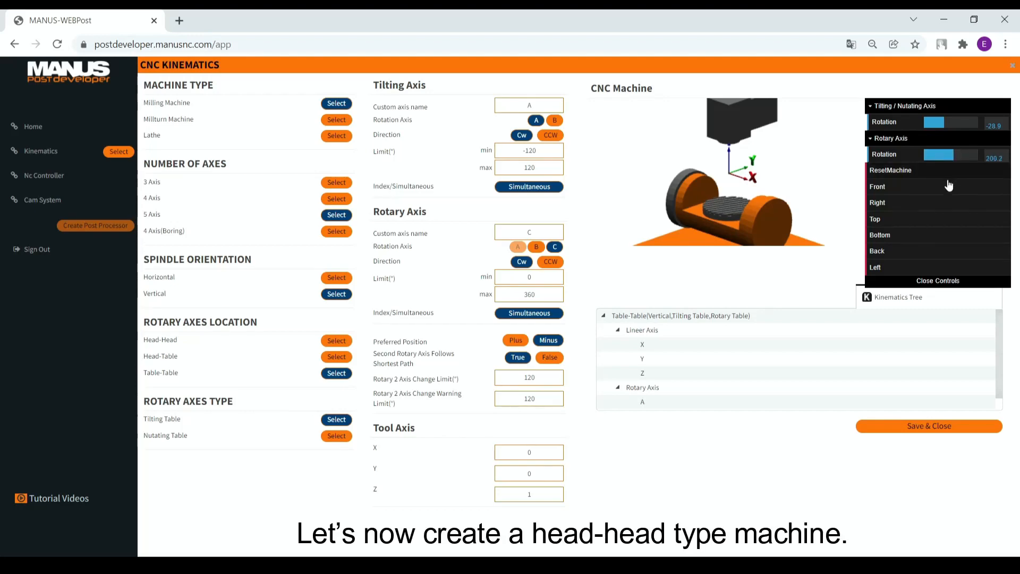
# - Switch the machine to Head-Head with a Tilting Head and rotate its C rotary axis to about 172.4°
pyautogui.click(340, 340)
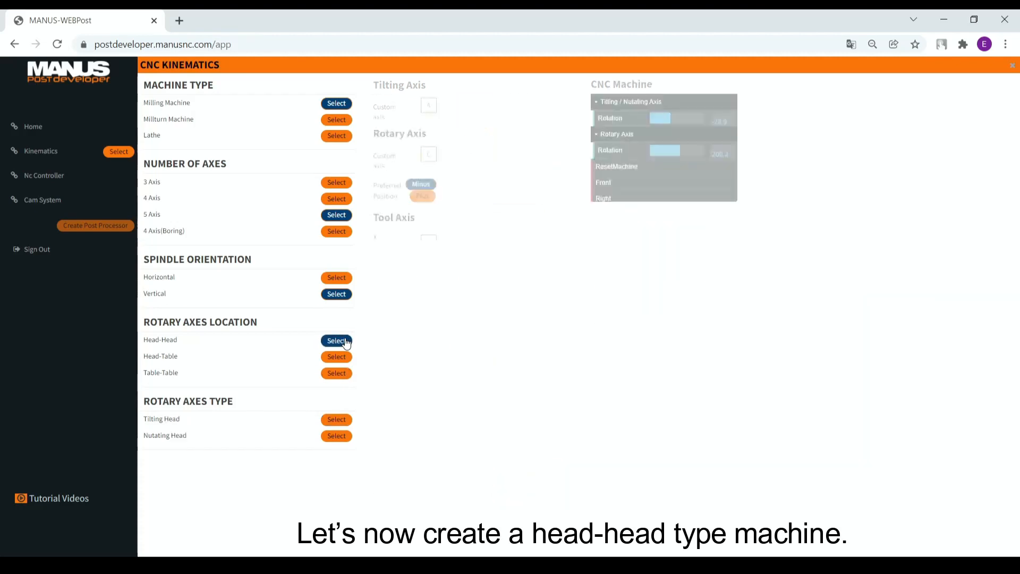
pyautogui.click(343, 419)
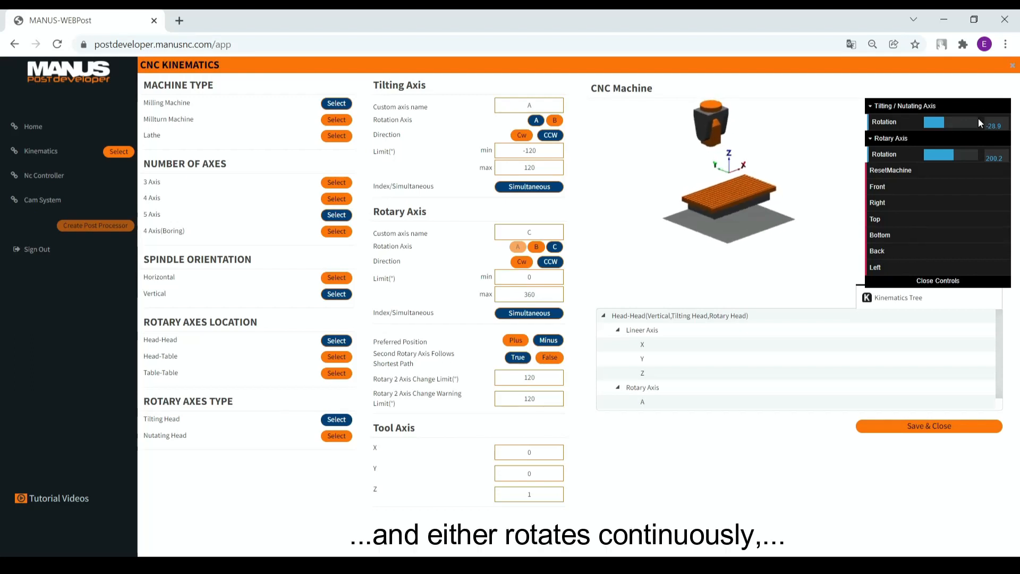
pyautogui.moveTo(957, 155)
pyautogui.mouseDown()
pyautogui.moveTo(978, 154)
pyautogui.moveTo(935, 155)
pyautogui.moveTo(976, 155)
pyautogui.moveTo(950, 157)
pyautogui.mouseUp()
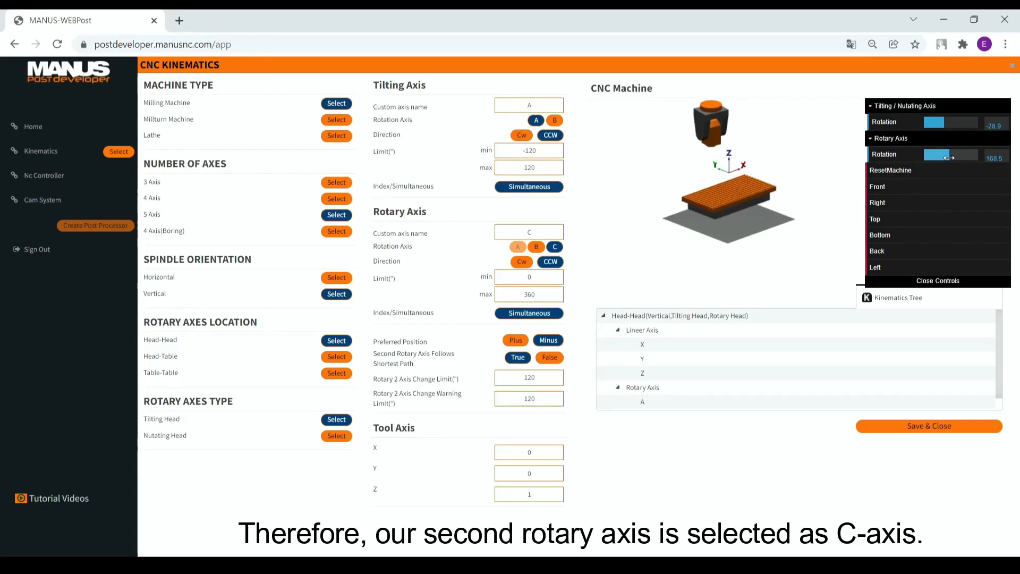
pyautogui.moveTo(949, 158); pyautogui.dragTo(950, 159)
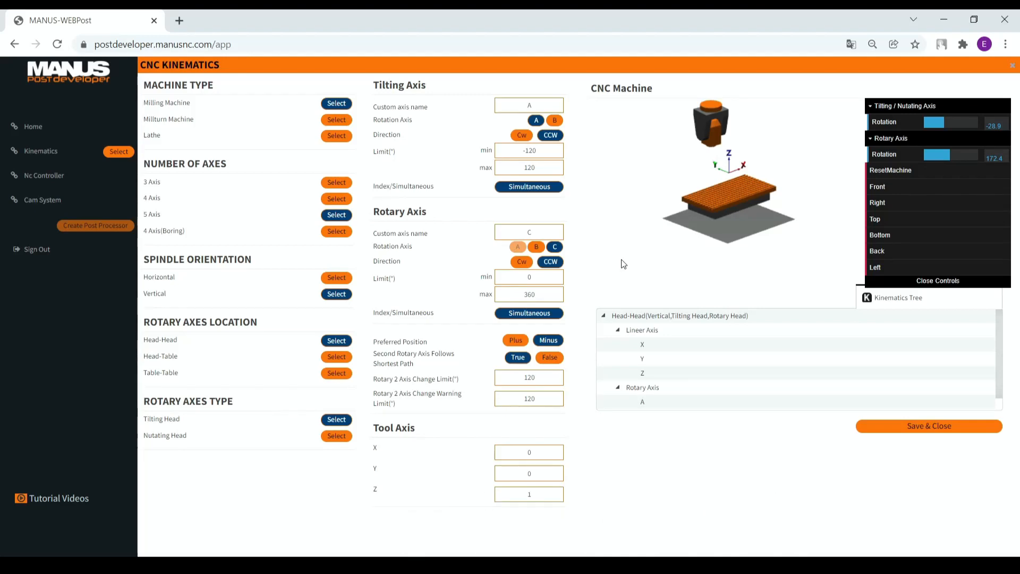
# - Set the second rotary axis of the Head-Head machine to B and rotate it to about 232°
pyautogui.click(536, 246)
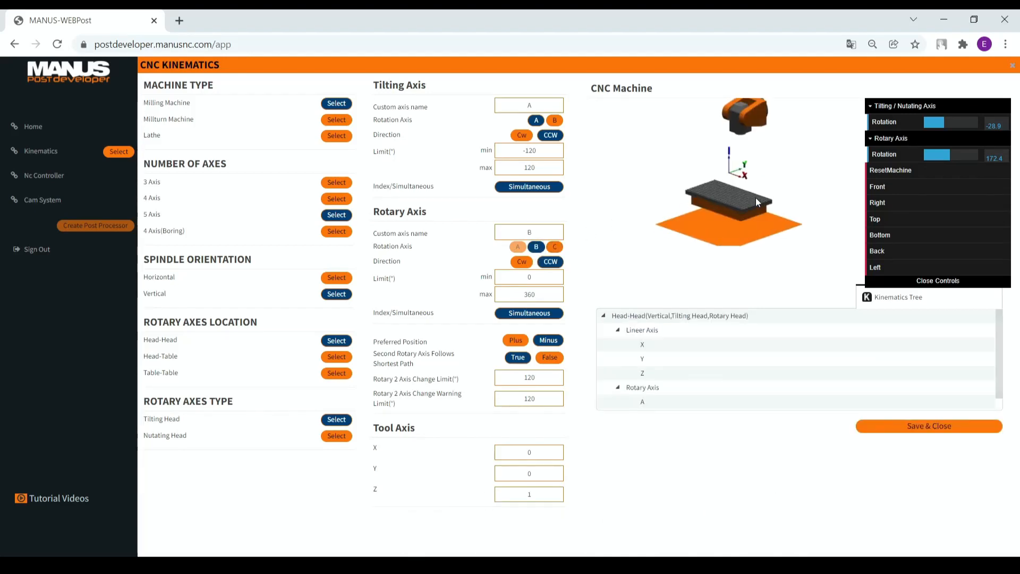
pyautogui.moveTo(783, 200); pyautogui.dragTo(763, 206)
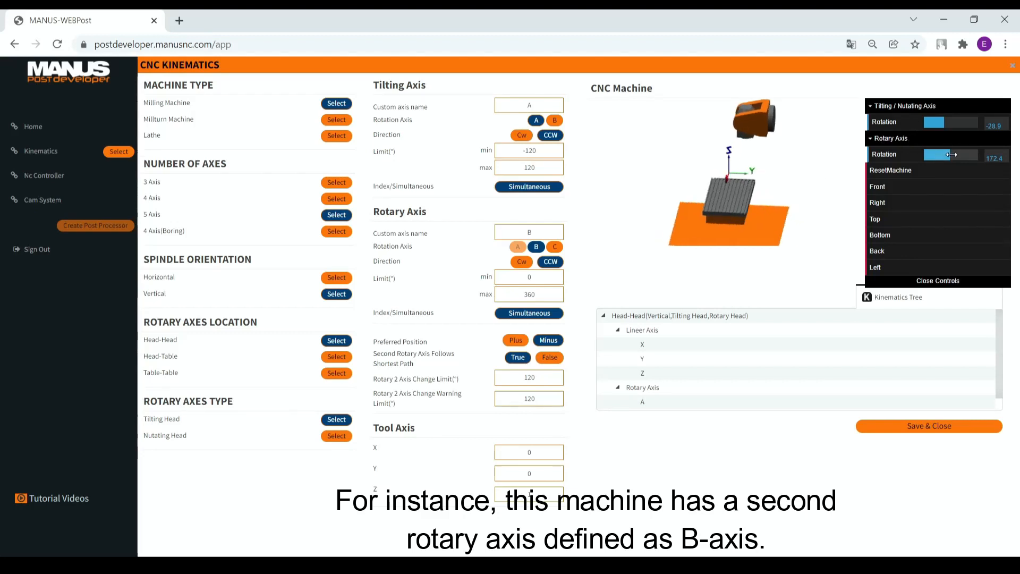
pyautogui.moveTo(949, 154)
pyautogui.mouseDown()
pyautogui.moveTo(937, 158)
pyautogui.moveTo(968, 156)
pyautogui.mouseUp()
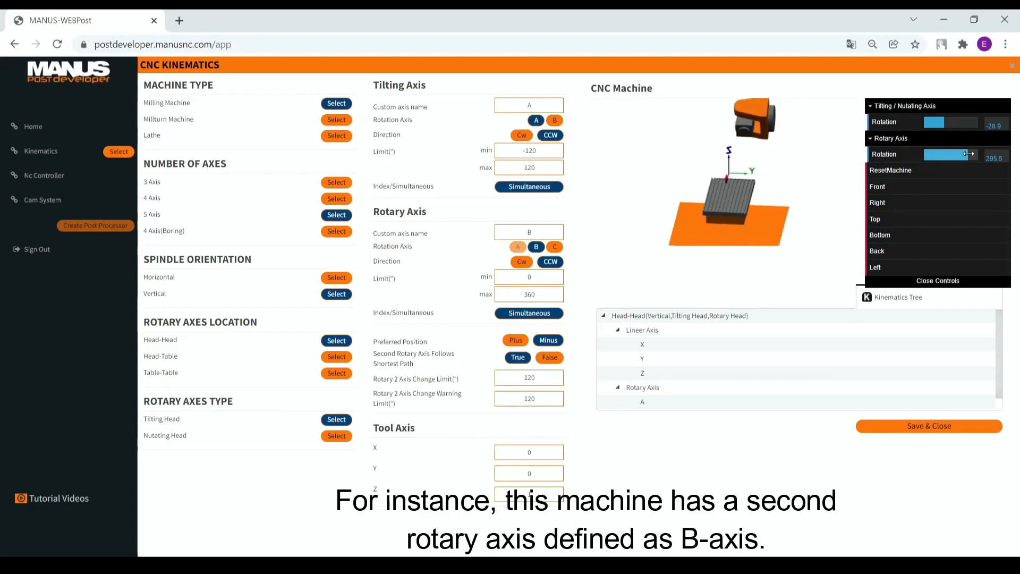
pyautogui.moveTo(794, 192); pyautogui.dragTo(787, 192)
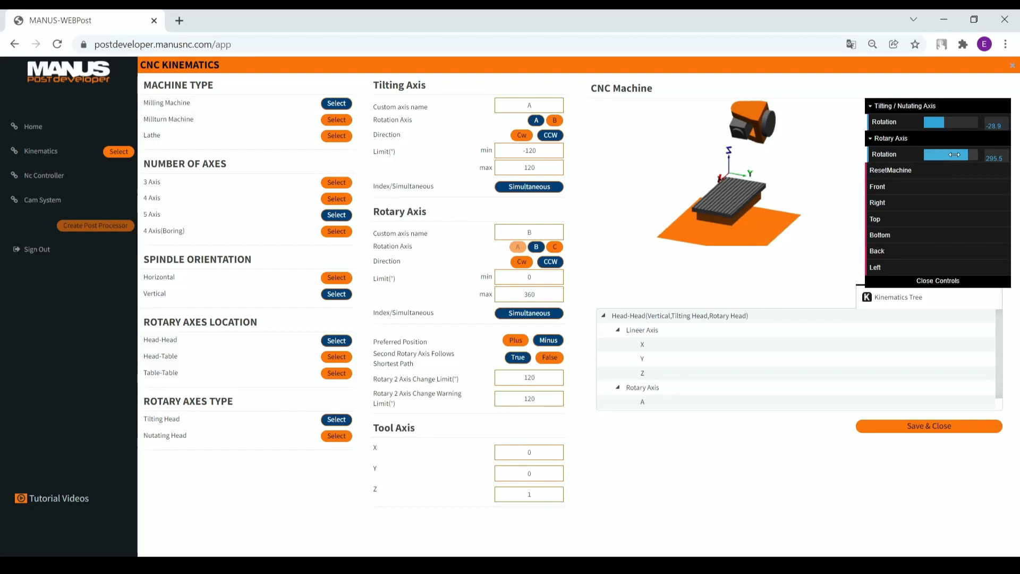
pyautogui.moveTo(939, 156); pyautogui.dragTo(959, 155)
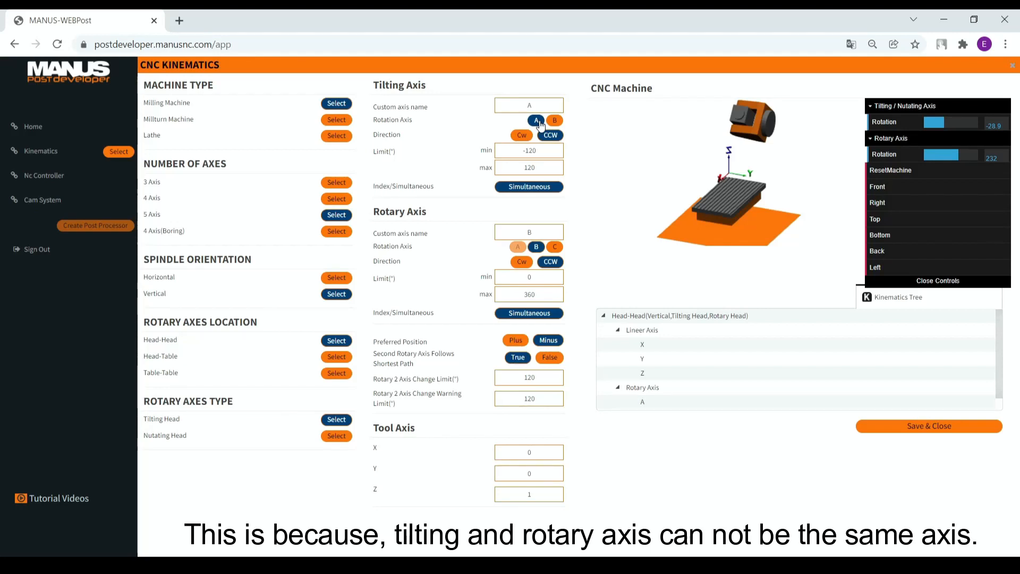
# - Change the tilting axis to B and the second rotary axis to A, and rotate the rotary head in the model
pyautogui.click(558, 123)
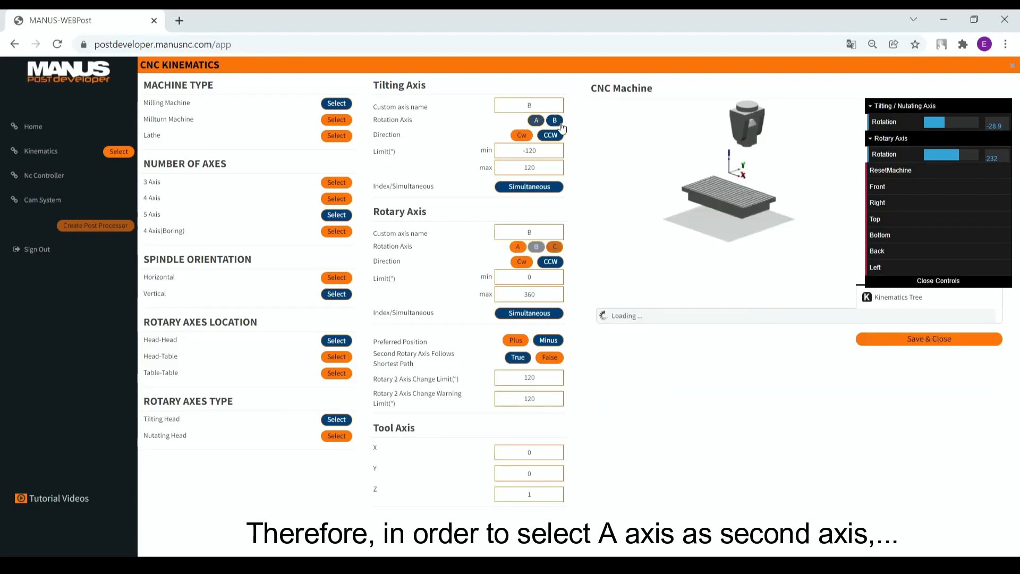
pyautogui.click(518, 248)
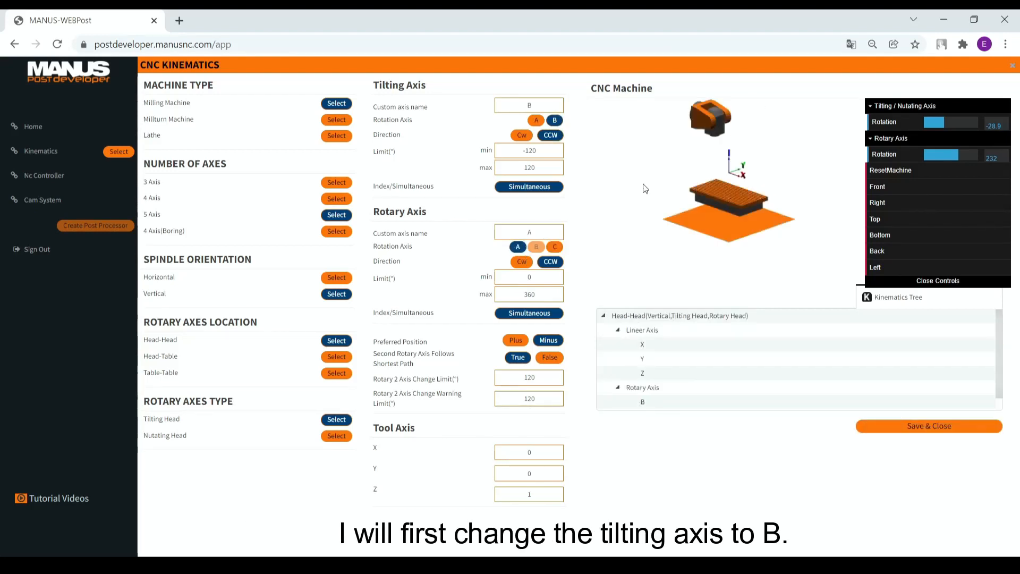
pyautogui.moveTo(753, 191); pyautogui.dragTo(770, 201)
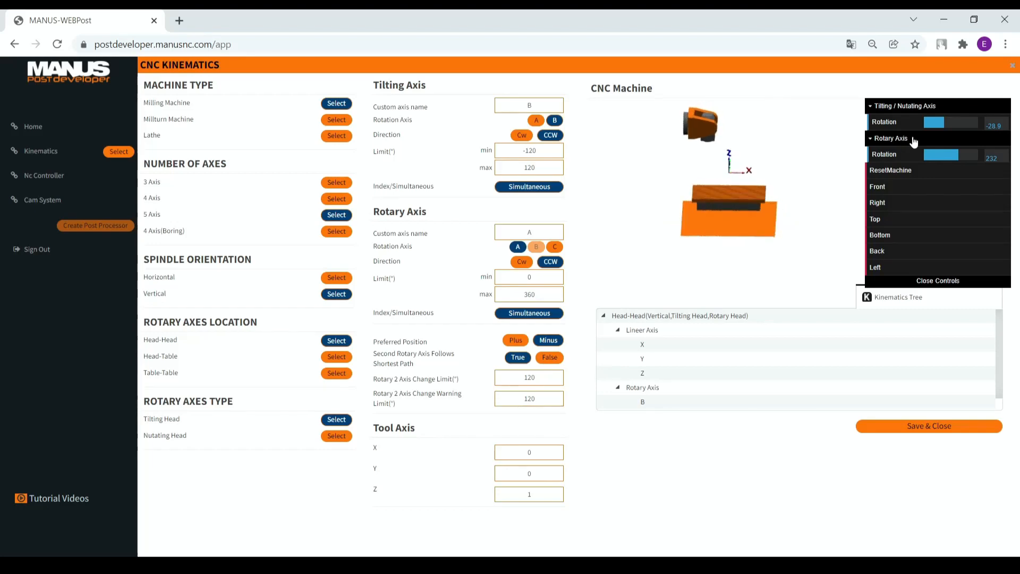
pyautogui.moveTo(956, 155); pyautogui.dragTo(957, 155)
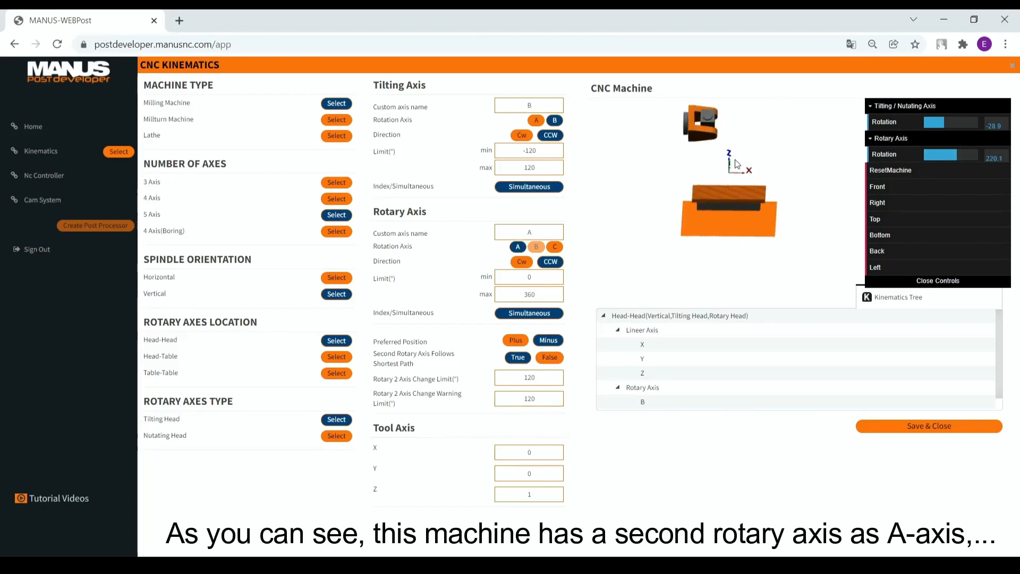
# - Rotate the B tilting axis to about 13.5° and reset the machine model to its zero position
pyautogui.moveTo(730, 158); pyautogui.dragTo(748, 166)
pyautogui.moveTo(957, 155); pyautogui.dragTo(954, 126)
pyautogui.click(896, 171)
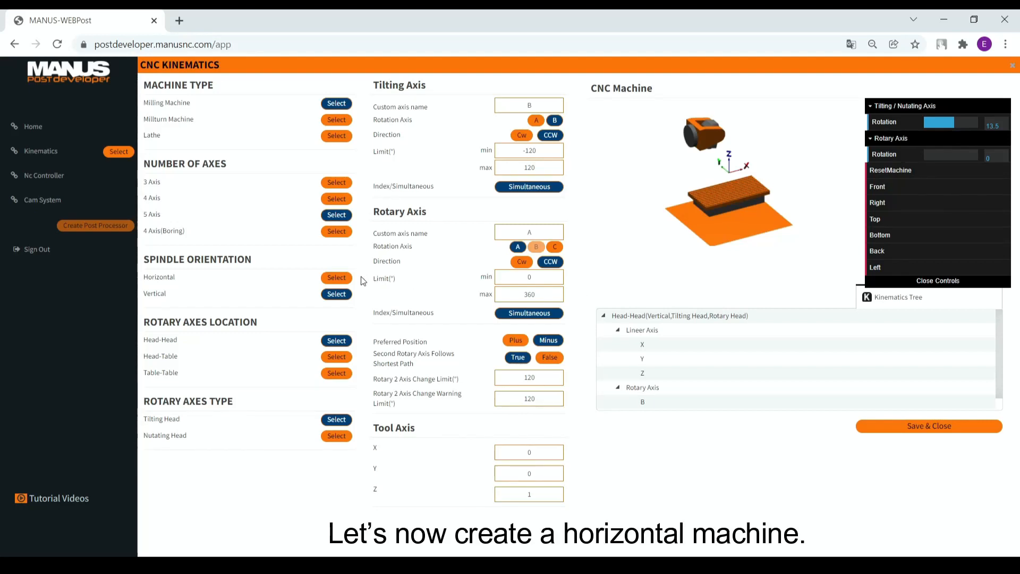
pyautogui.click(896, 171)
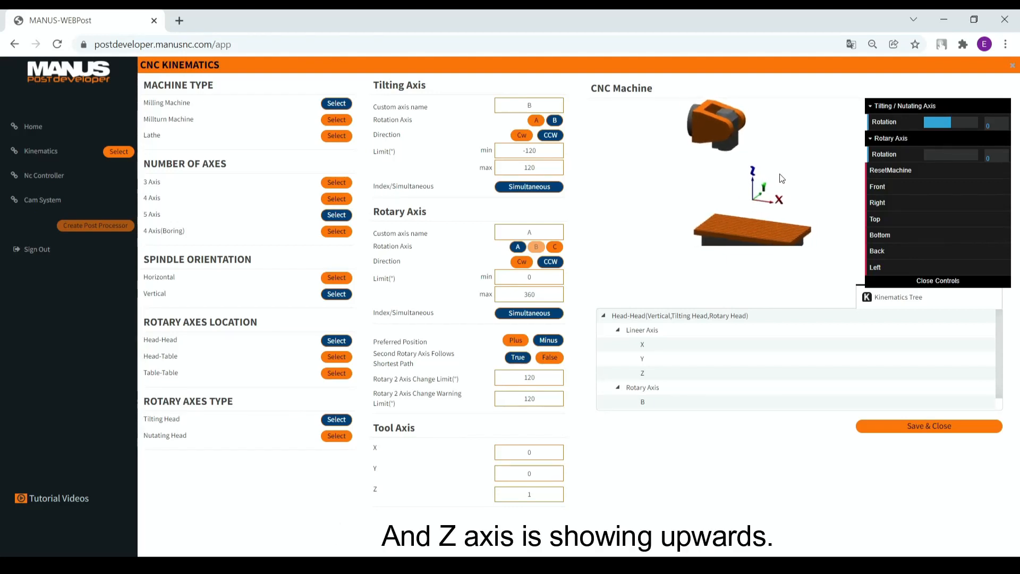
# - Set the spindle orientation to Horizontal, the rotary axes location to Table-Table and the rotary axes type to Tilting Table
pyautogui.click(337, 278)
pyautogui.click(337, 344)
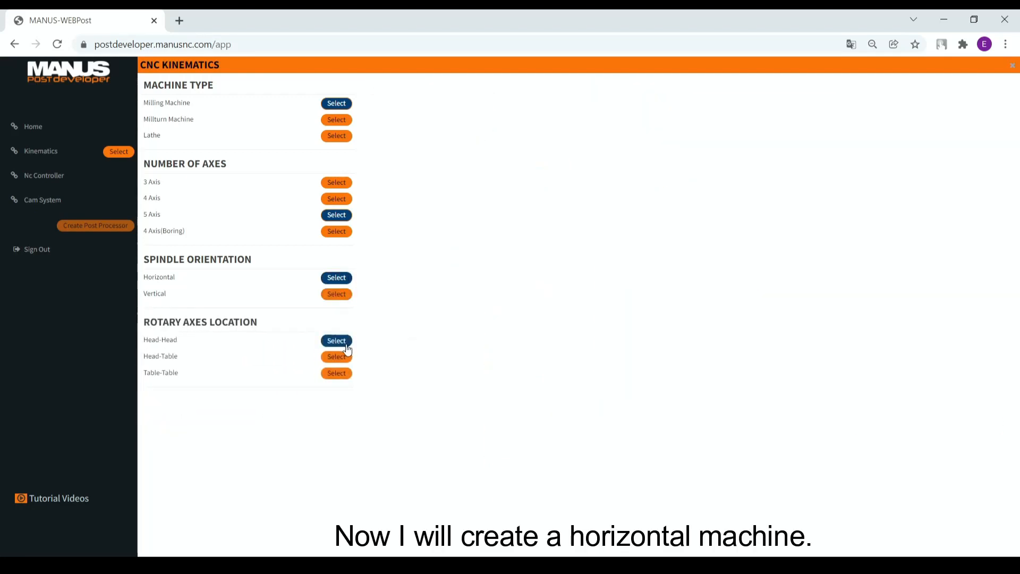
pyautogui.click(343, 372)
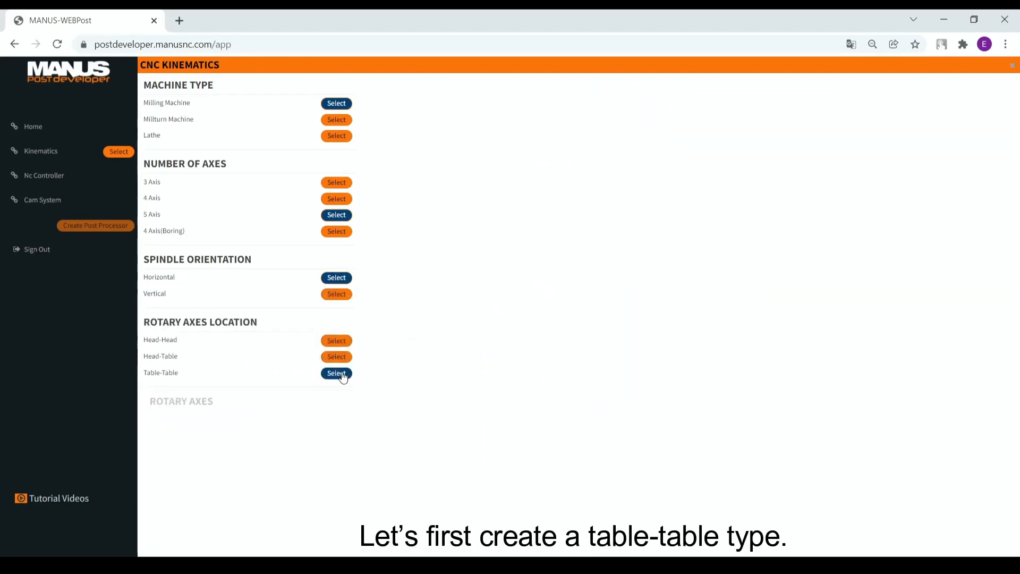
pyautogui.click(344, 421)
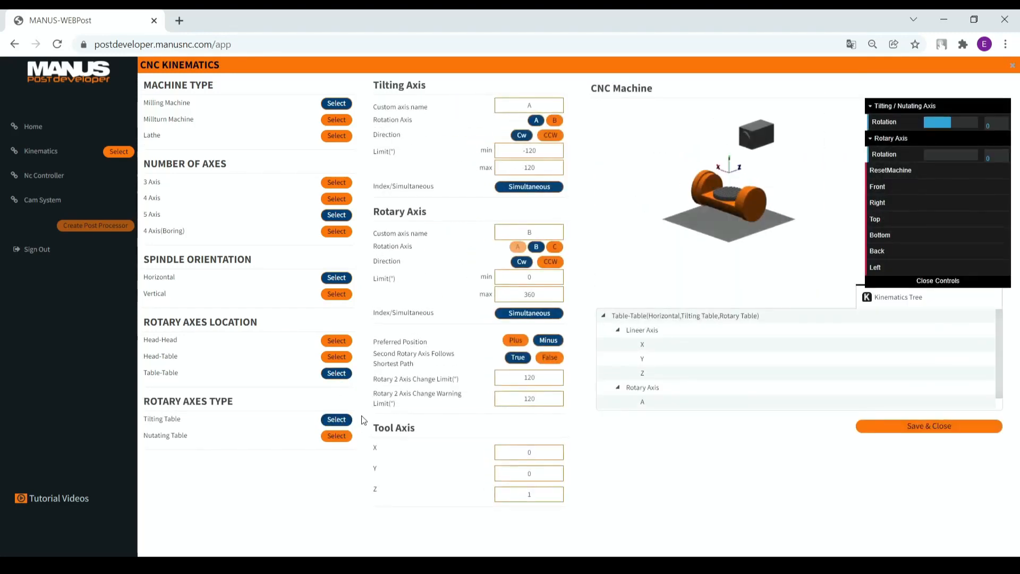
# - Rotate the B rotary table of the horizontal Table-Table machine to about 263.8°
pyautogui.scroll(5, 784, 167)
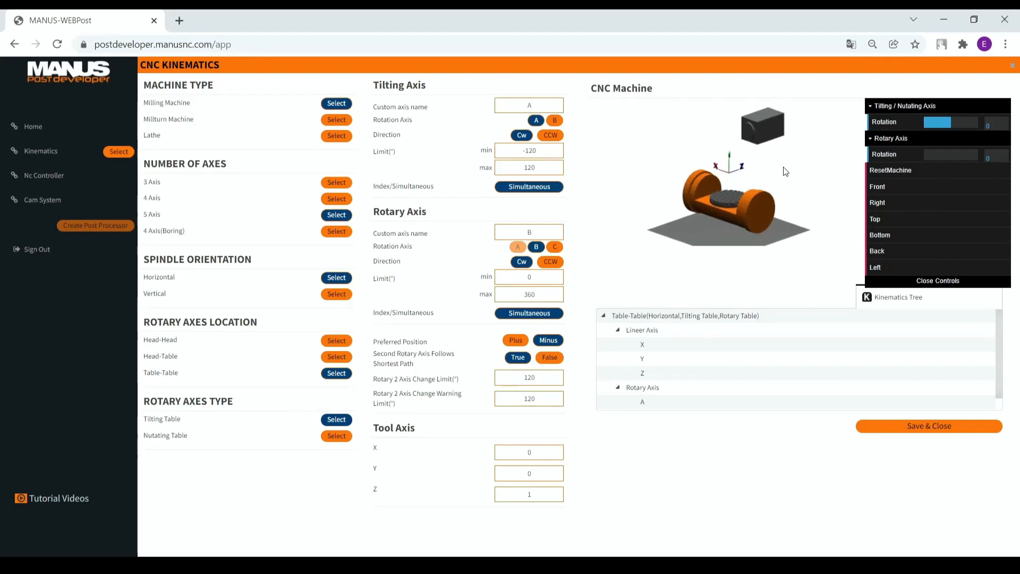
pyautogui.scroll(1, 806, 156)
pyautogui.moveTo(810, 167)
pyautogui.mouseDown(button='right')
pyautogui.moveTo(785, 177)
pyautogui.moveTo(799, 181)
pyautogui.mouseUp(button='right')
pyautogui.moveTo(788, 190); pyautogui.dragTo(823, 193)
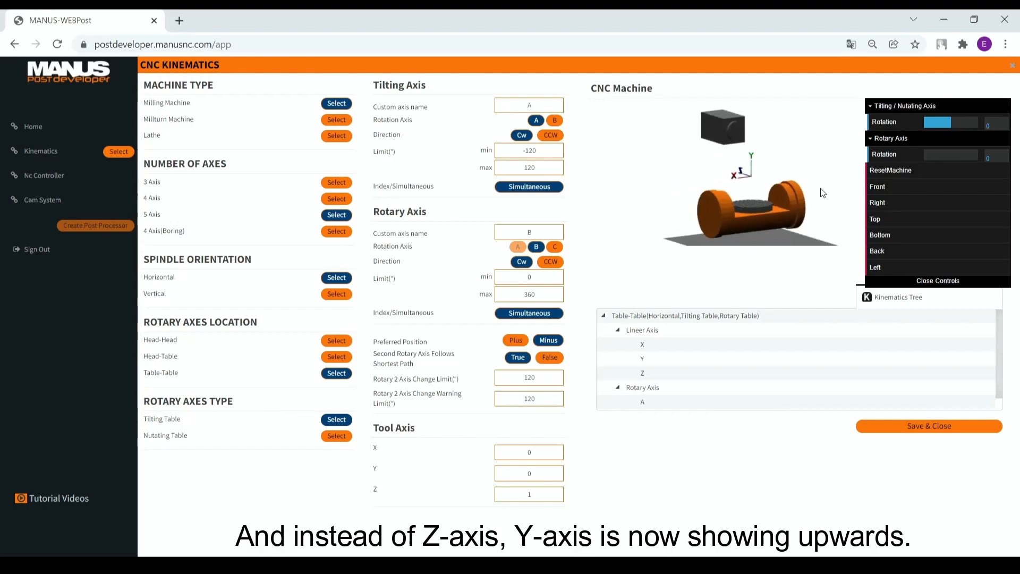
pyautogui.scroll(2, 803, 165)
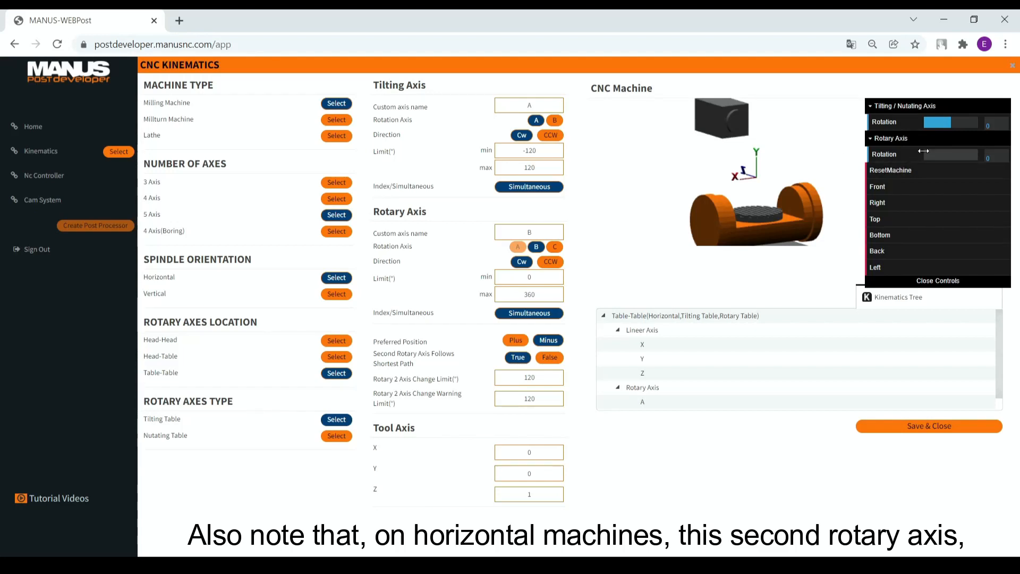
pyautogui.moveTo(926, 154); pyautogui.dragTo(955, 154)
pyautogui.moveTo(824, 189); pyautogui.dragTo(770, 199)
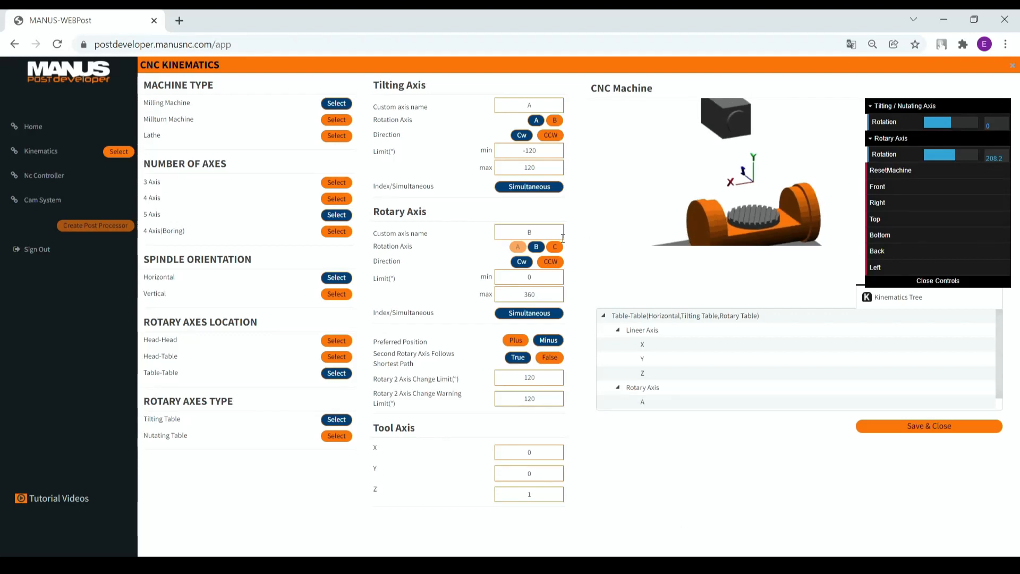
pyautogui.moveTo(956, 156)
pyautogui.mouseDown()
pyautogui.moveTo(943, 157)
pyautogui.moveTo(962, 158)
pyautogui.mouseUp()
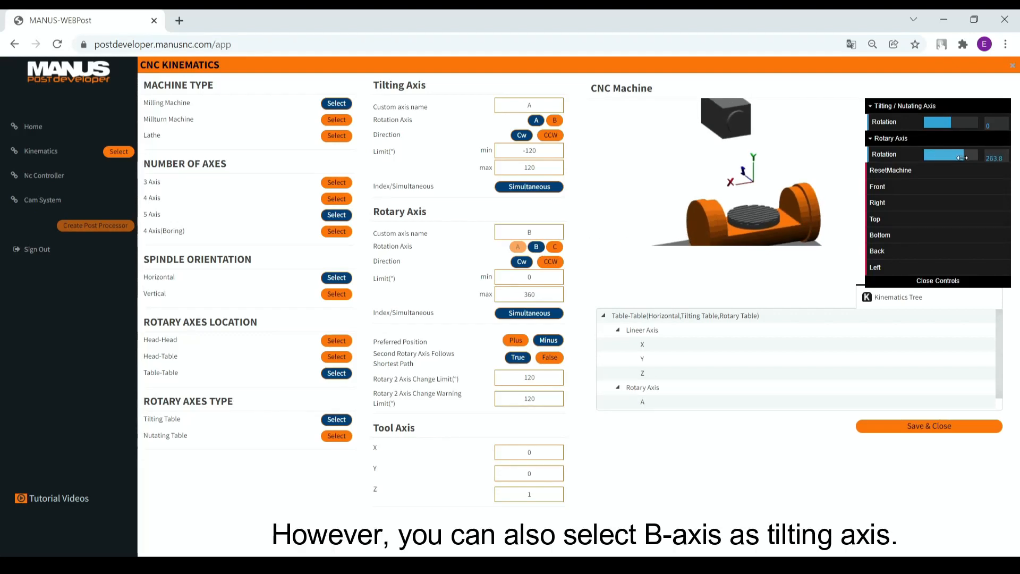
# - Change the tilting axis to B and the second rotary axis to A on the horizontal Table-Table machine
pyautogui.click(557, 122)
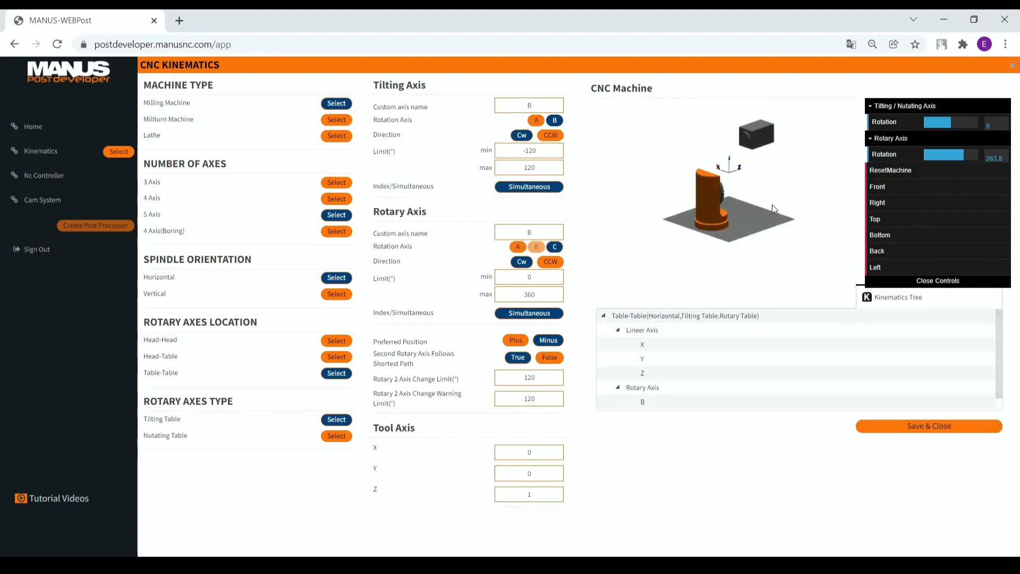
pyautogui.moveTo(772, 205); pyautogui.dragTo(756, 202)
pyautogui.scroll(3, 756, 191)
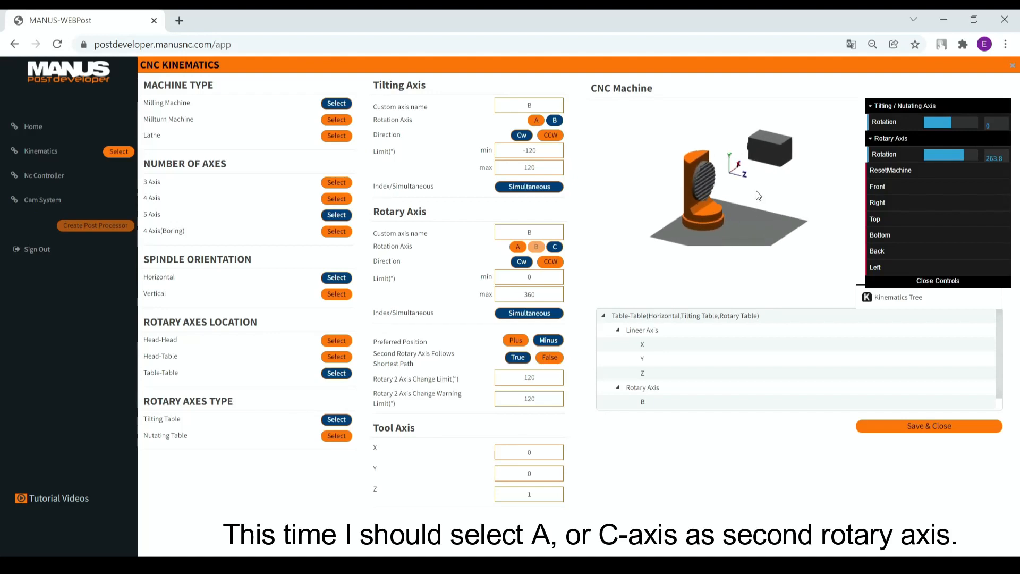
pyautogui.scroll(4, 756, 191)
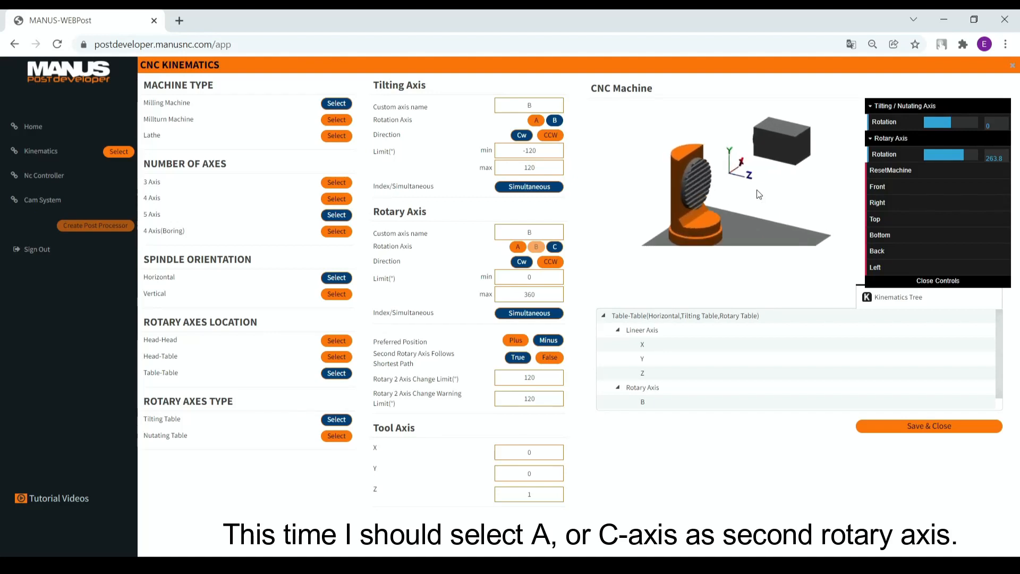
pyautogui.click(519, 248)
# - Rotate the A rotary table of the horizontal Table-Table machine to about 136.7°
pyautogui.moveTo(744, 199); pyautogui.dragTo(766, 207)
pyautogui.scroll(4, 766, 175)
pyautogui.scroll(-2, 758, 129)
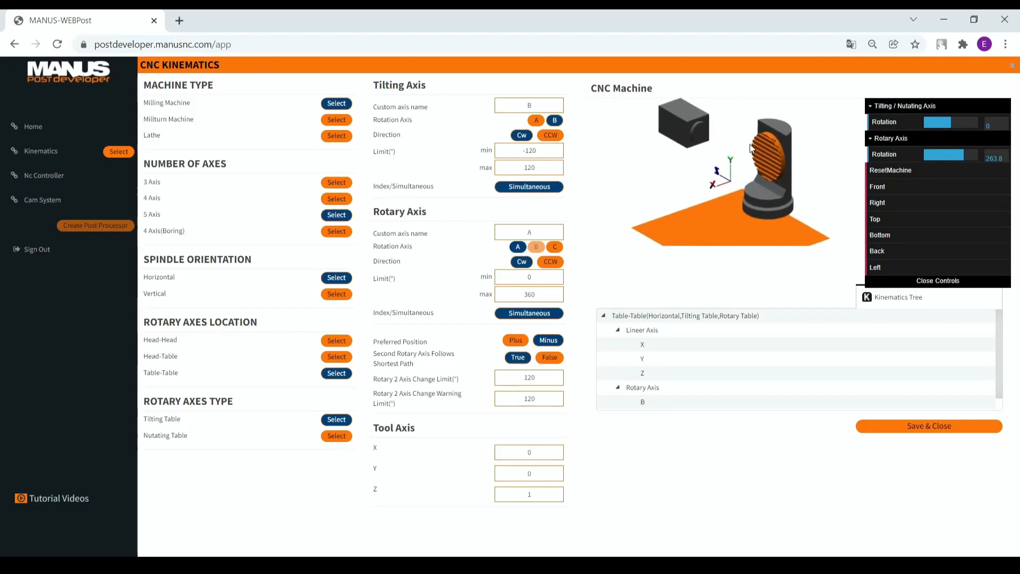
pyautogui.moveTo(964, 154); pyautogui.dragTo(945, 158)
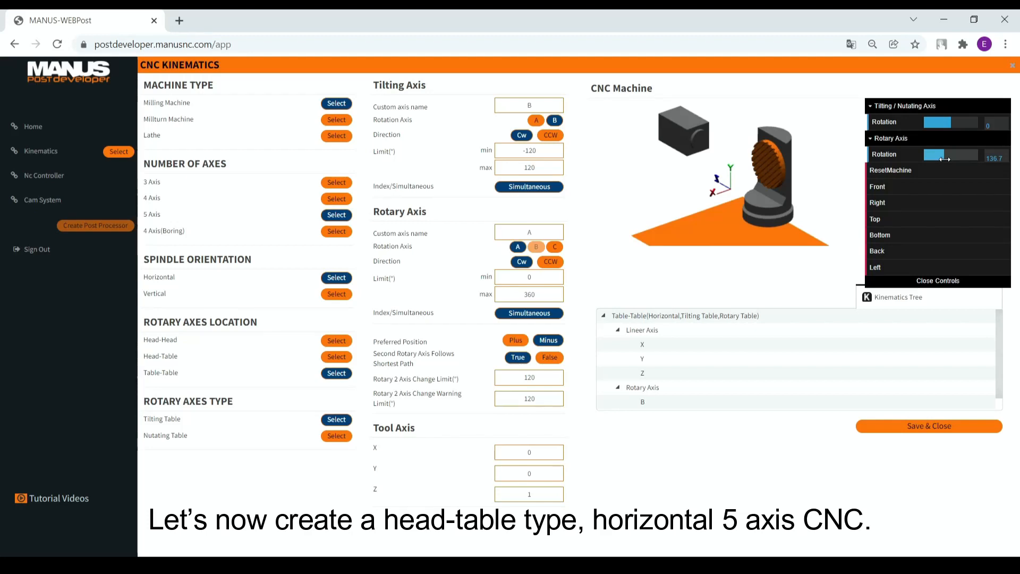
# - Set the rotary axes location to Head-Table with a Tilting Head, and rotate the B rotary table to about 120.8°
pyautogui.click(348, 357)
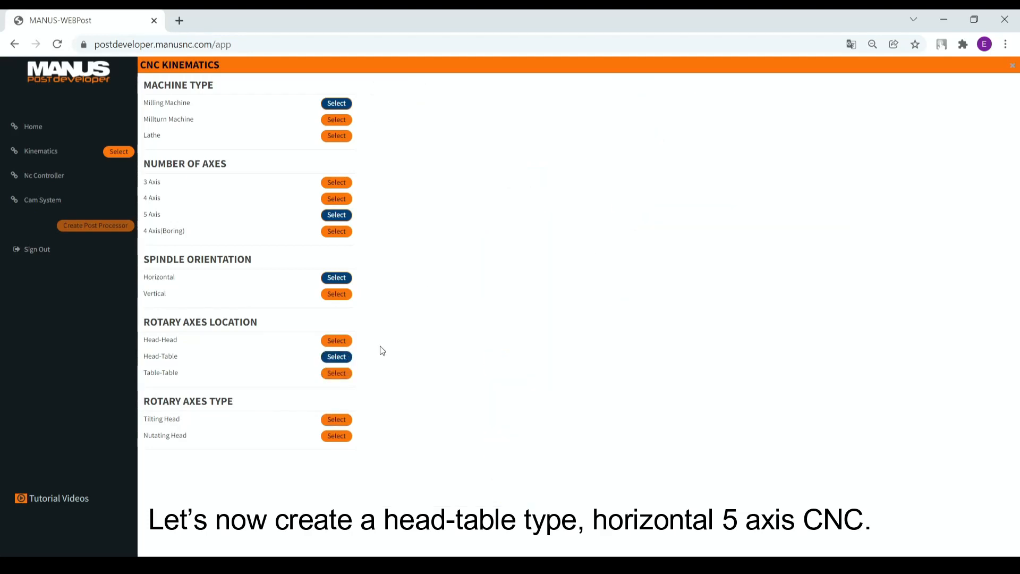
pyautogui.click(336, 419)
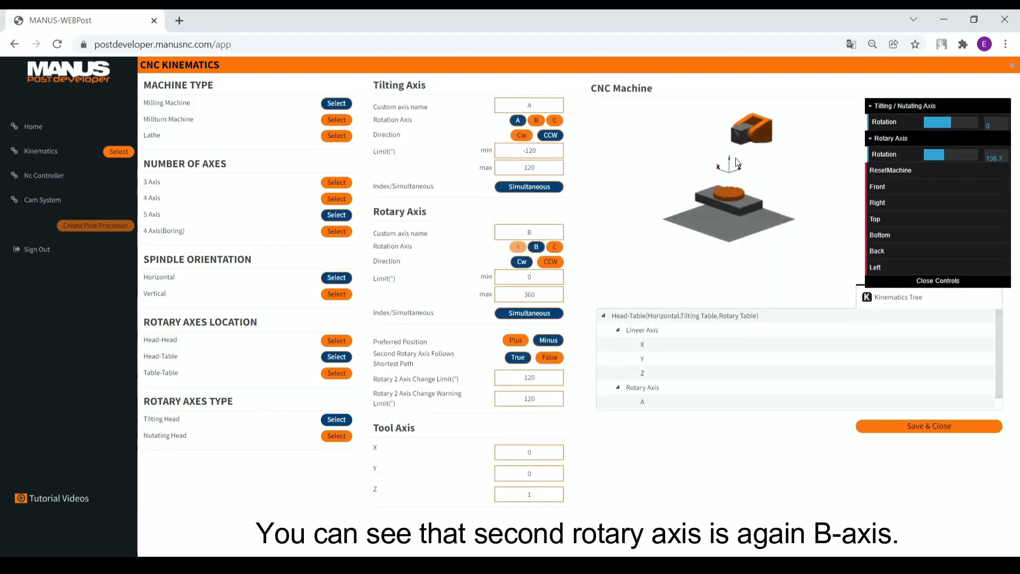
pyautogui.scroll(3, 784, 153)
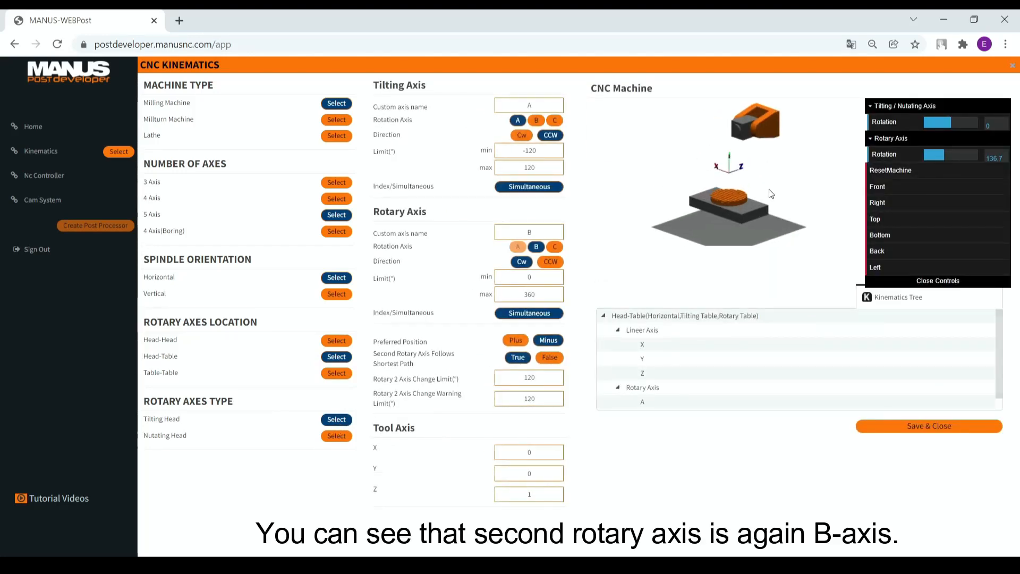
pyautogui.moveTo(770, 188); pyautogui.dragTo(755, 191)
pyautogui.moveTo(944, 154)
pyautogui.mouseDown()
pyautogui.moveTo(957, 154)
pyautogui.moveTo(933, 159)
pyautogui.moveTo(958, 154)
pyautogui.moveTo(942, 154)
pyautogui.mouseUp()
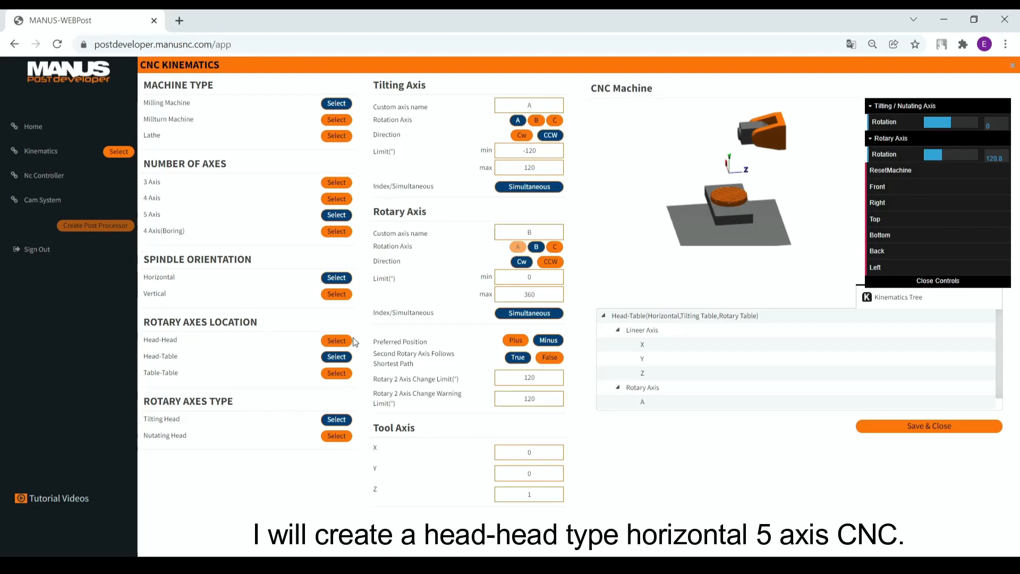
# - Set the horizontal machine's rotary axes location to Head-Head and the rotary axes type to Tilting Head
pyautogui.click(336, 341)
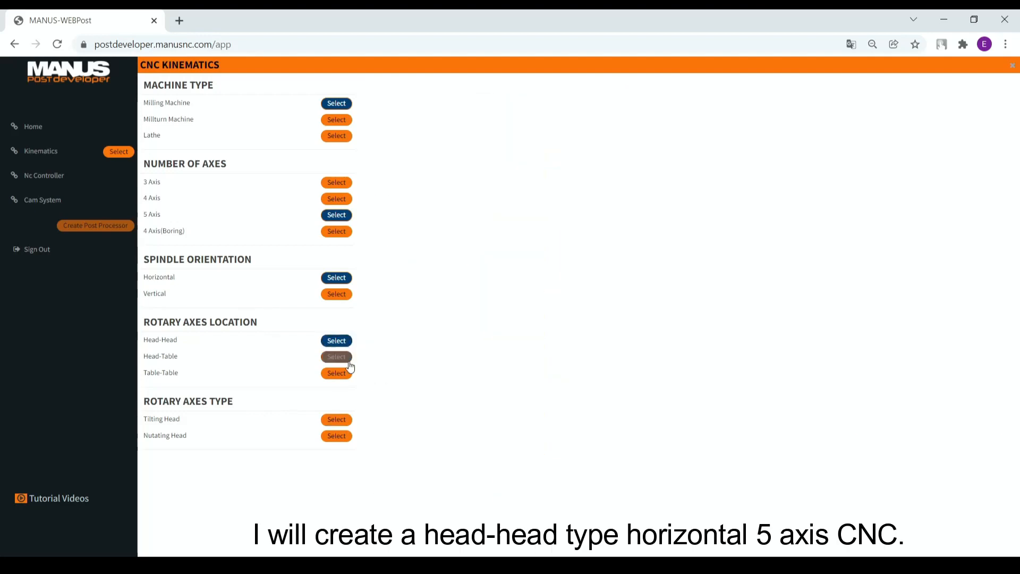
pyautogui.click(342, 420)
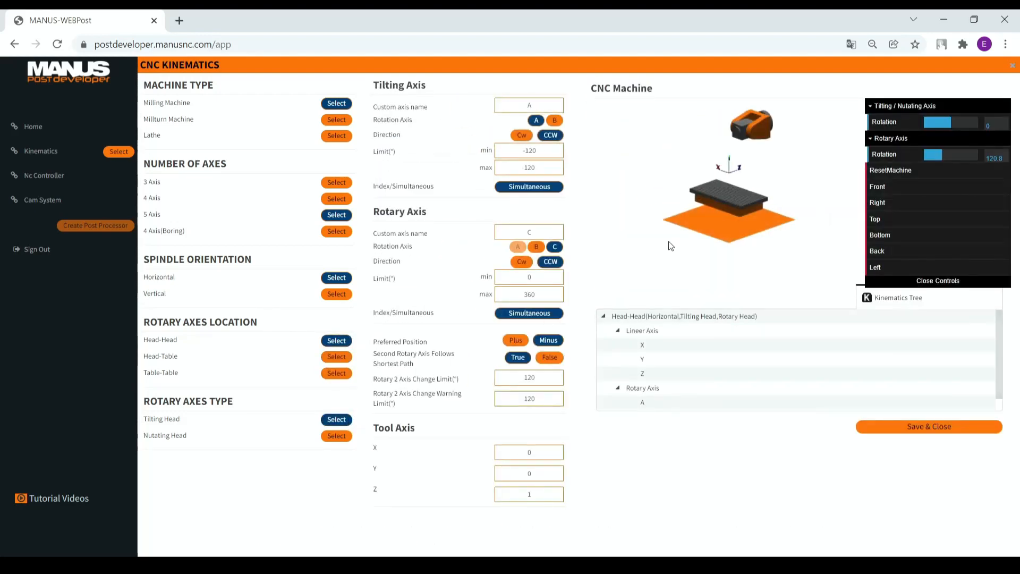
pyautogui.moveTo(774, 228); pyautogui.dragTo(755, 198)
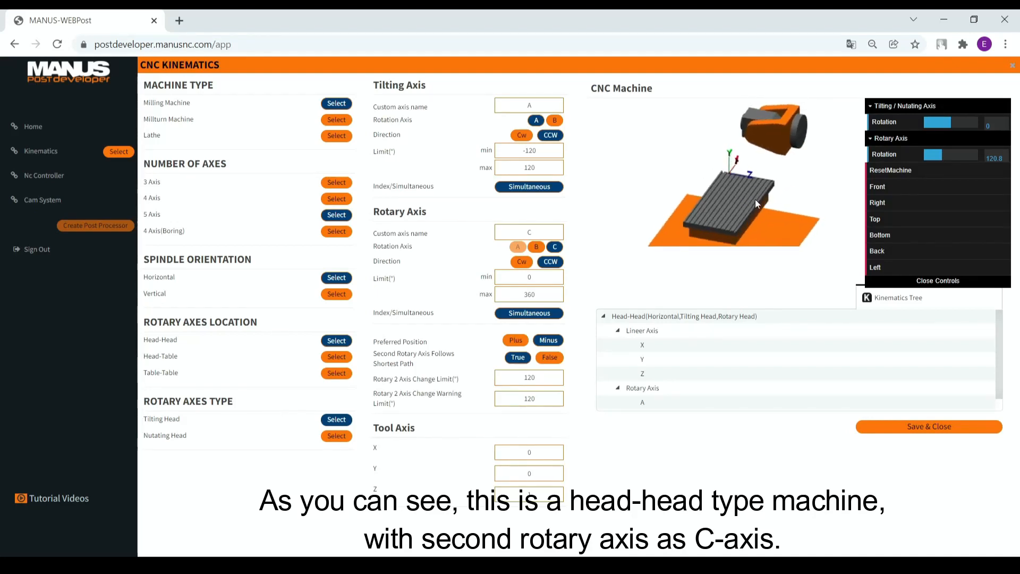
# - Rotate the C rotary axis of the horizontal Head-Head machine to about 228° and back to 0°
pyautogui.moveTo(942, 155); pyautogui.dragTo(958, 155)
pyautogui.moveTo(798, 197); pyautogui.dragTo(797, 182)
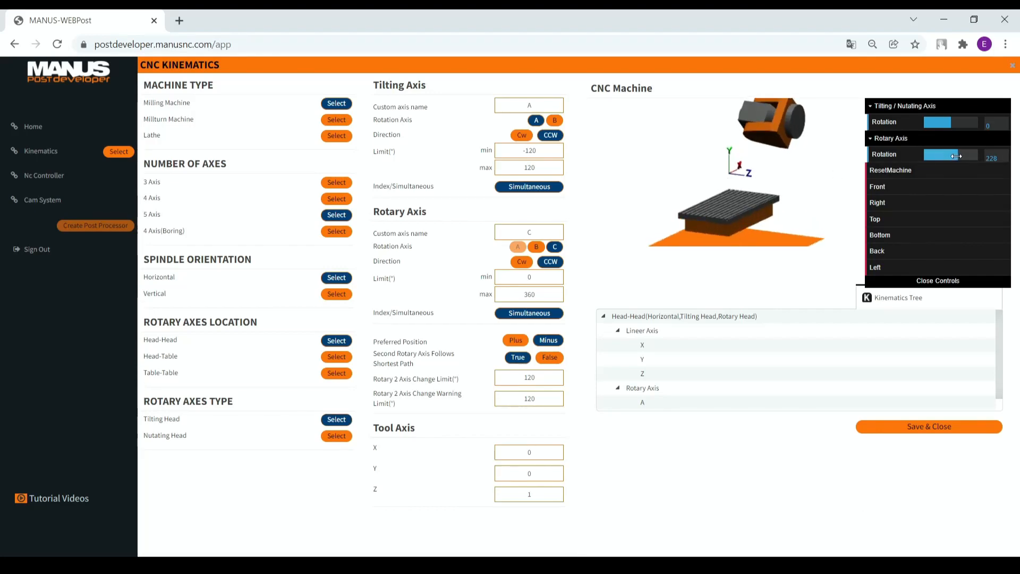
pyautogui.moveTo(958, 155)
pyautogui.mouseDown()
pyautogui.moveTo(938, 156)
pyautogui.moveTo(970, 155)
pyautogui.mouseUp()
# - Tilt the A axis head of the horizontal Head-Head machine to about -81.8°
pyautogui.moveTo(791, 169); pyautogui.dragTo(806, 169)
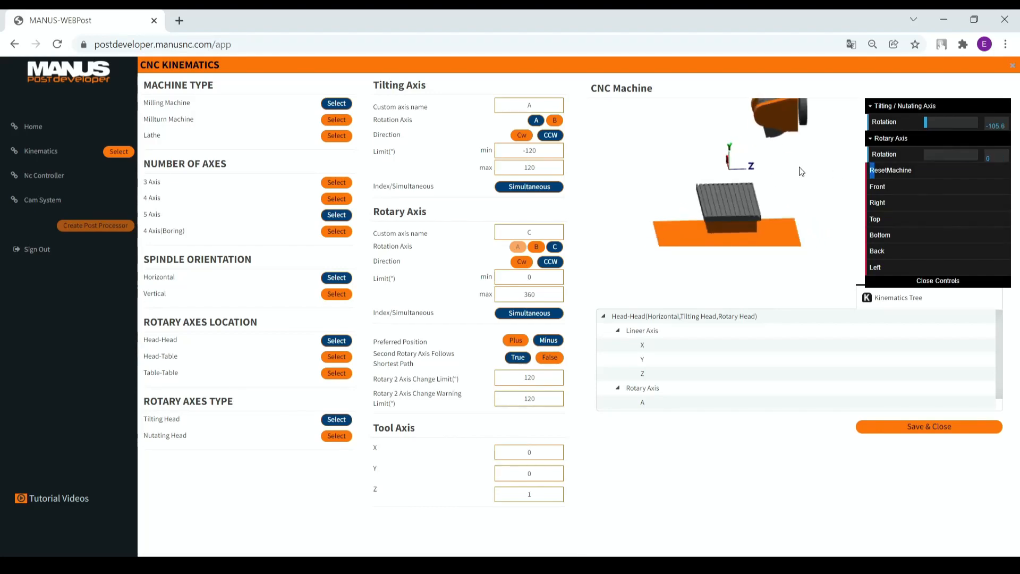
pyautogui.scroll(-5, 782, 160)
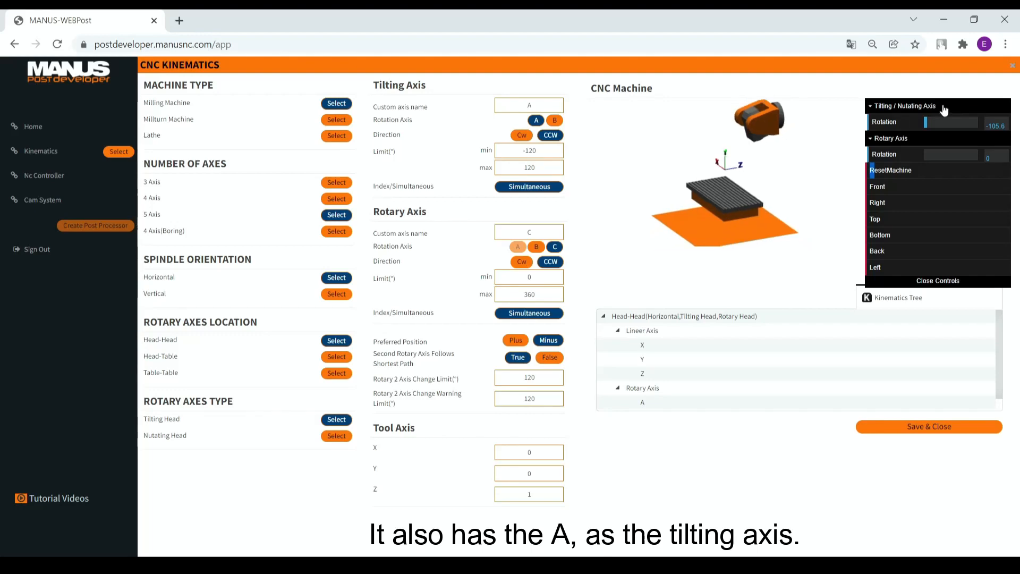
pyautogui.moveTo(930, 122)
pyautogui.mouseDown()
pyautogui.moveTo(960, 122)
pyautogui.moveTo(933, 123)
pyautogui.mouseUp()
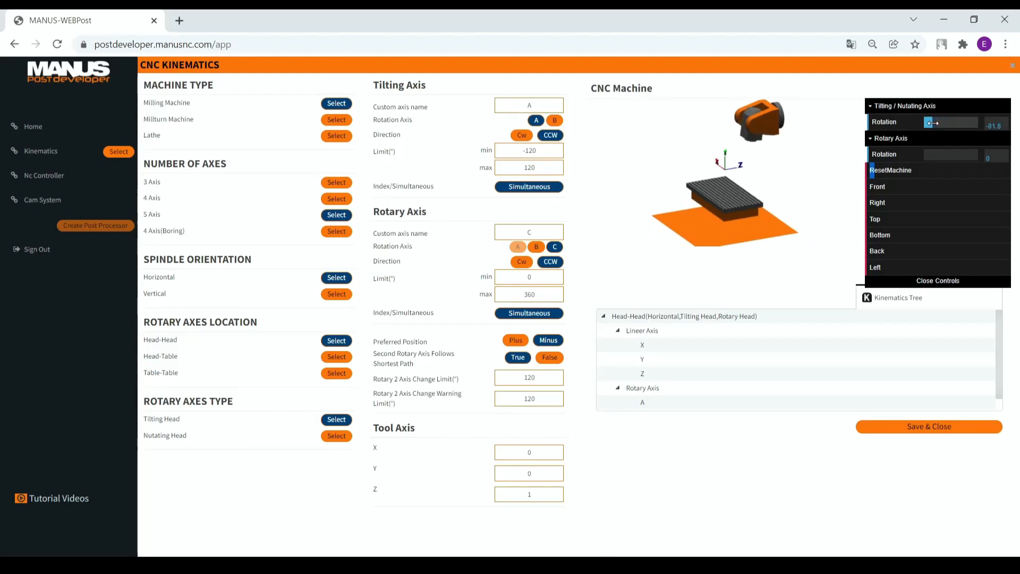